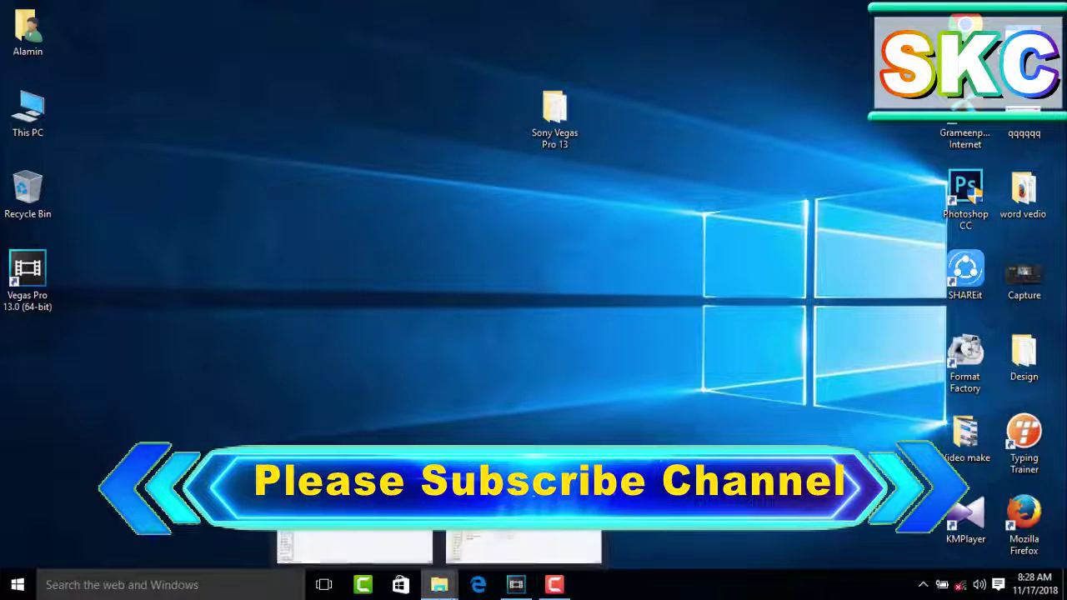
Preview the Sv_intro92 intro video in KMPlayer, then close the player
{"action": "left_click", "coordinate": [439, 584]}
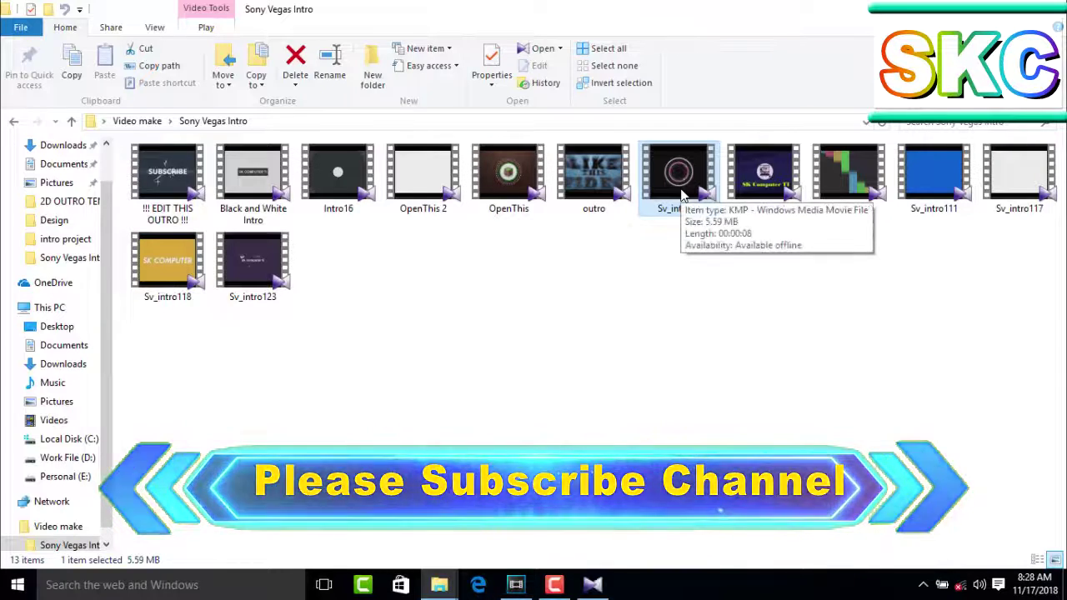
{"action": "double_click", "coordinate": [682, 195]}
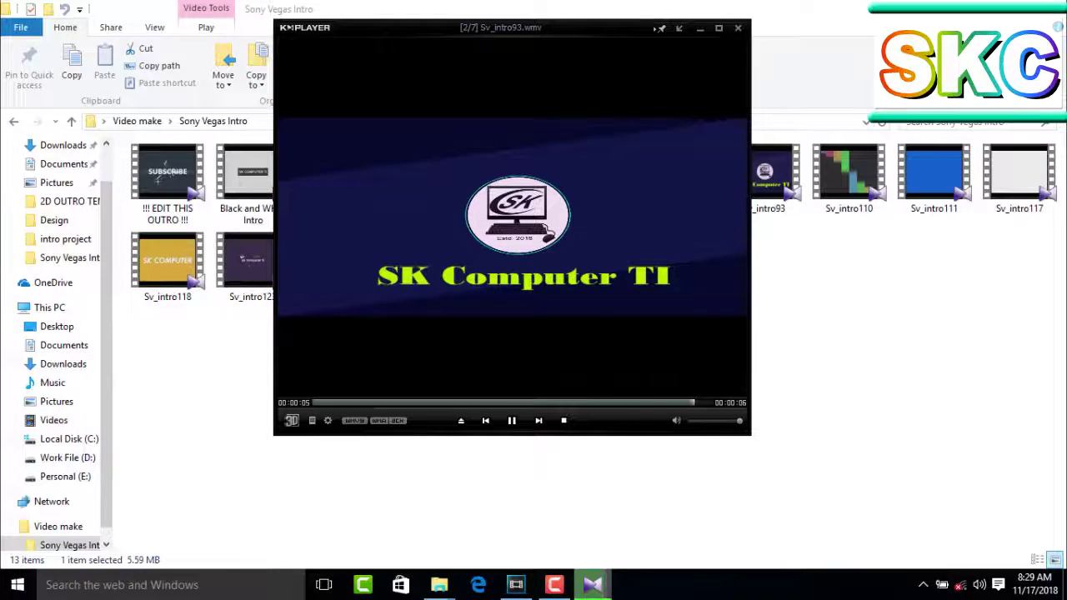
{"action": "left_click", "coordinate": [738, 30]}
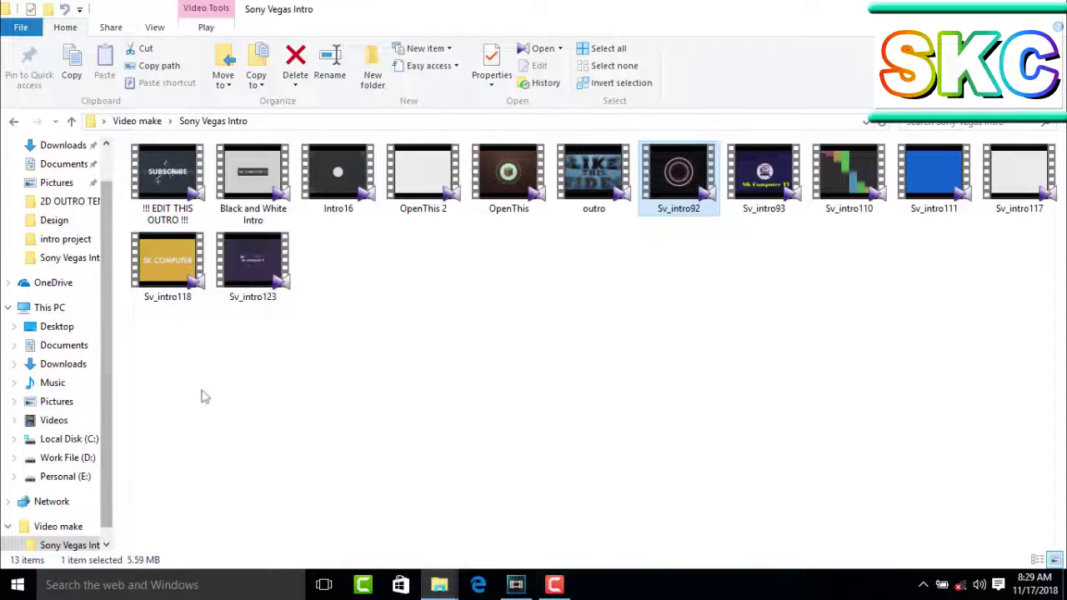
{"action": "left_click_drag", "start_coordinate": [207, 384], "coordinate": [536, 314]}
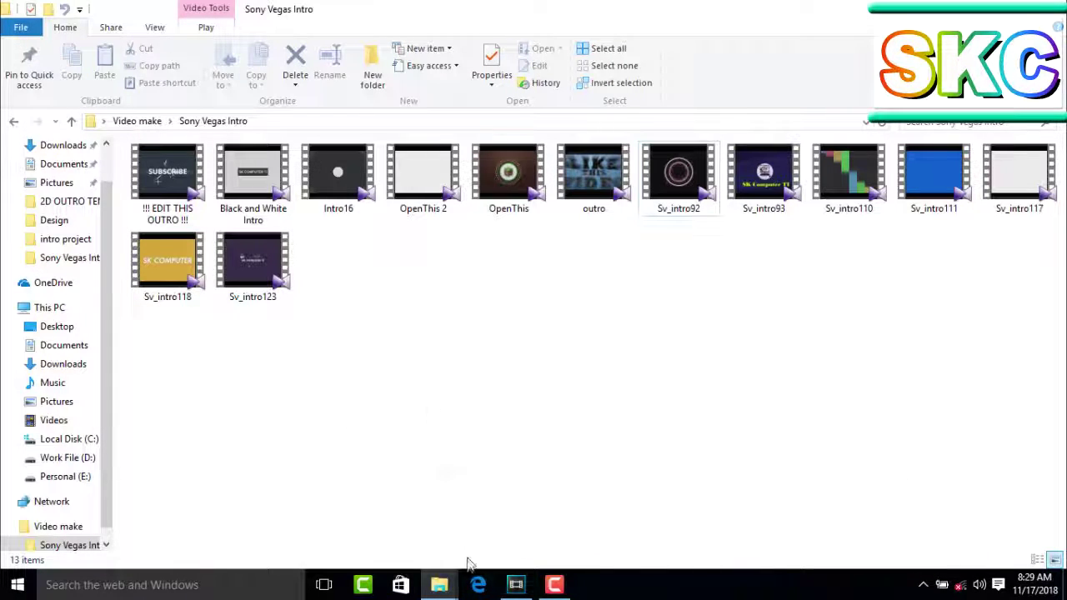
Close Vegas Pro without saving the project and return to the SonyVegas folder window
{"action": "left_click", "coordinate": [516, 583]}
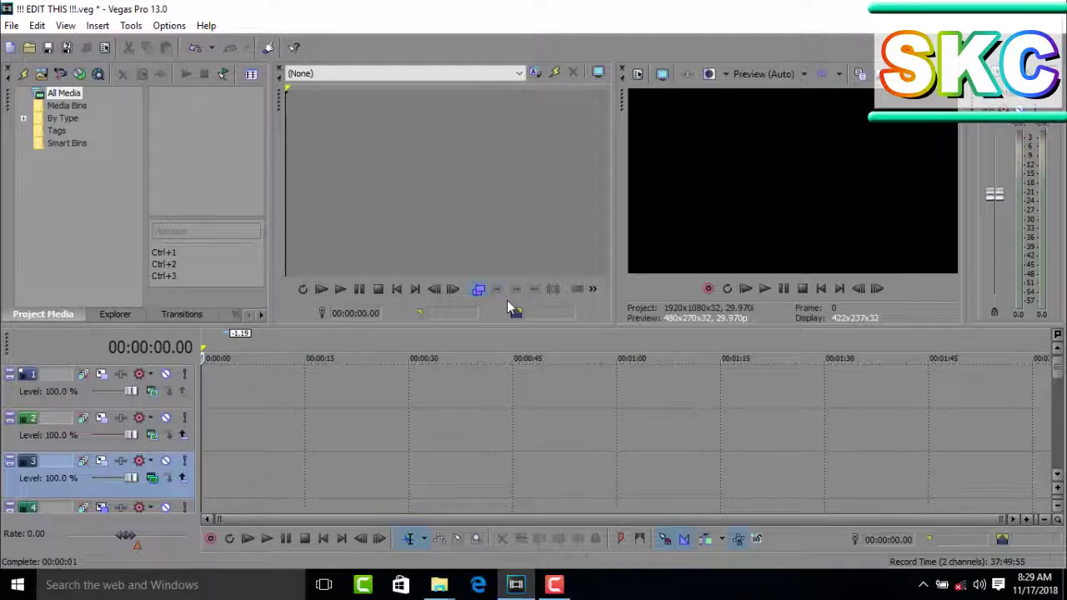
{"action": "left_click", "coordinate": [1047, 16]}
{"action": "left_click", "coordinate": [578, 257]}
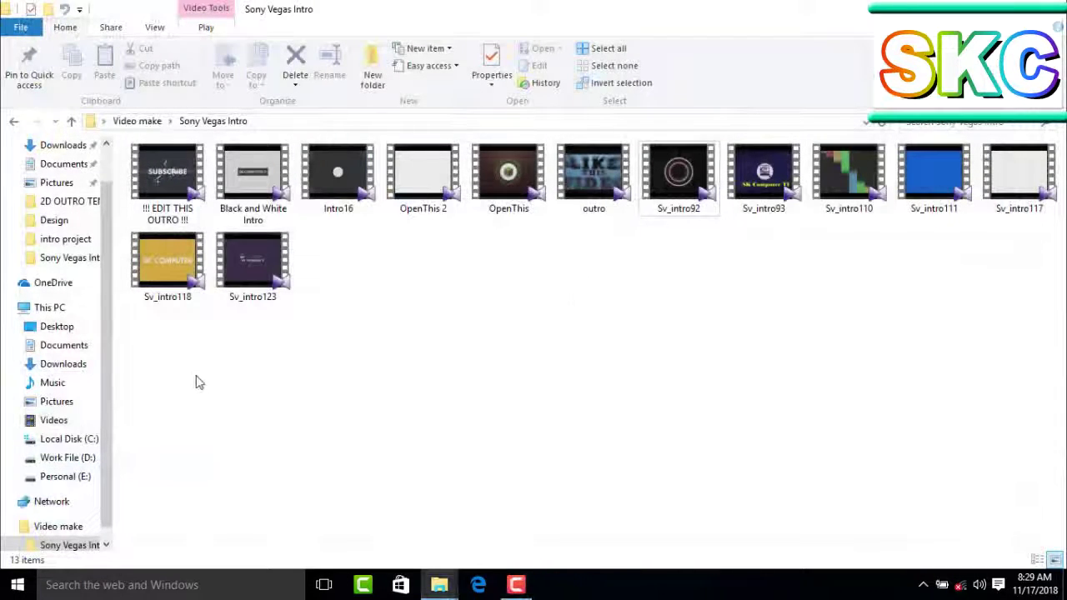
{"action": "mouse_move", "coordinate": [439, 584]}
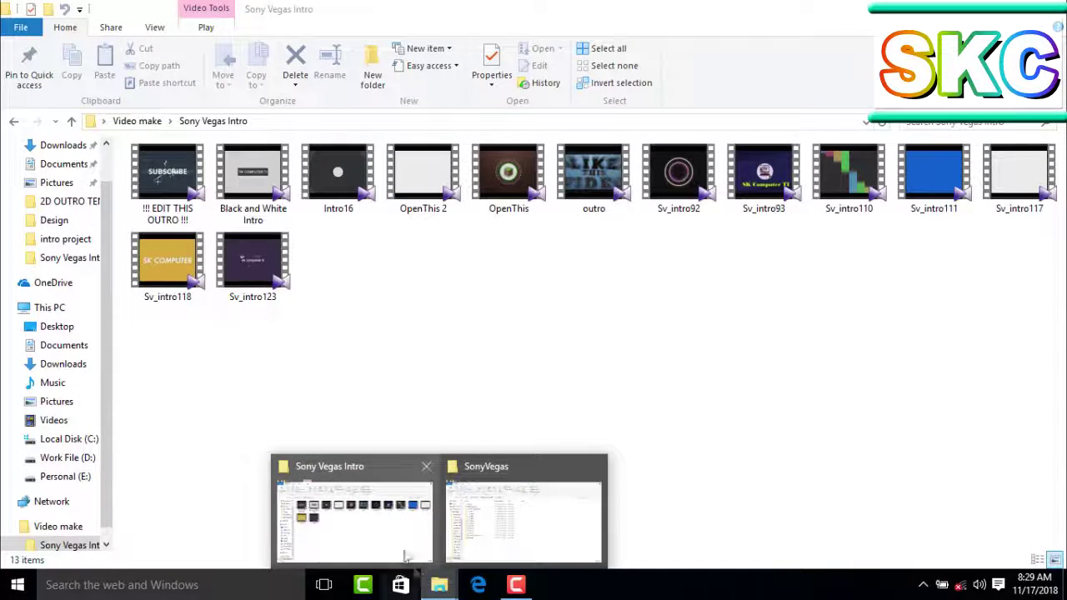
{"action": "left_click", "coordinate": [502, 526]}
Browse the SonyVegas folders, opening Sv_intro110 > 2dintro110 and checking the other Explorer window
{"action": "left_click_drag", "start_coordinate": [185, 434], "coordinate": [181, 224]}
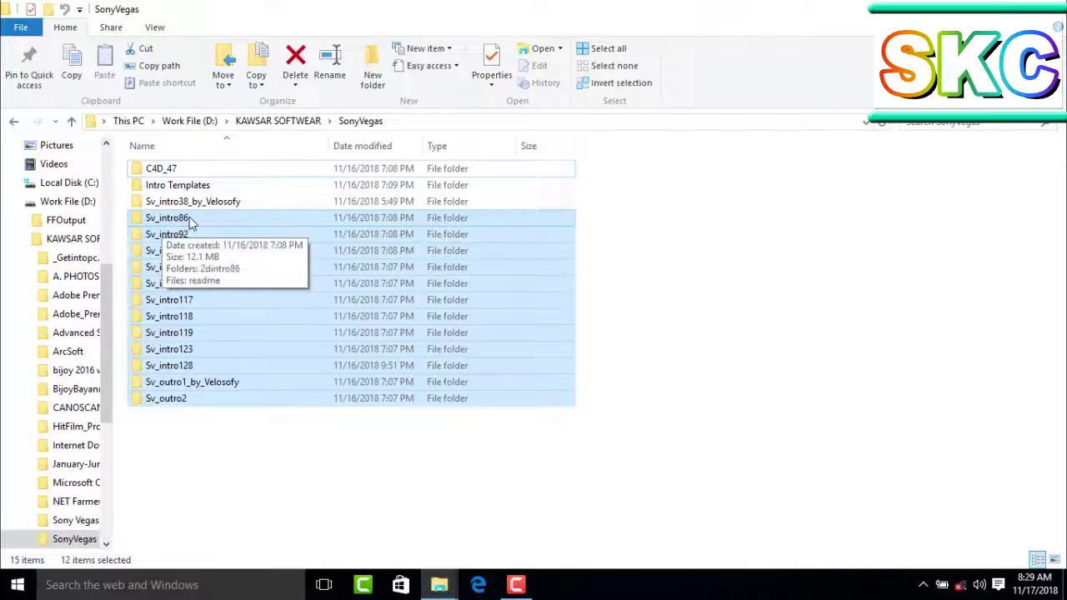
{"action": "left_click", "coordinate": [185, 234]}
{"action": "left_click", "coordinate": [197, 251]}
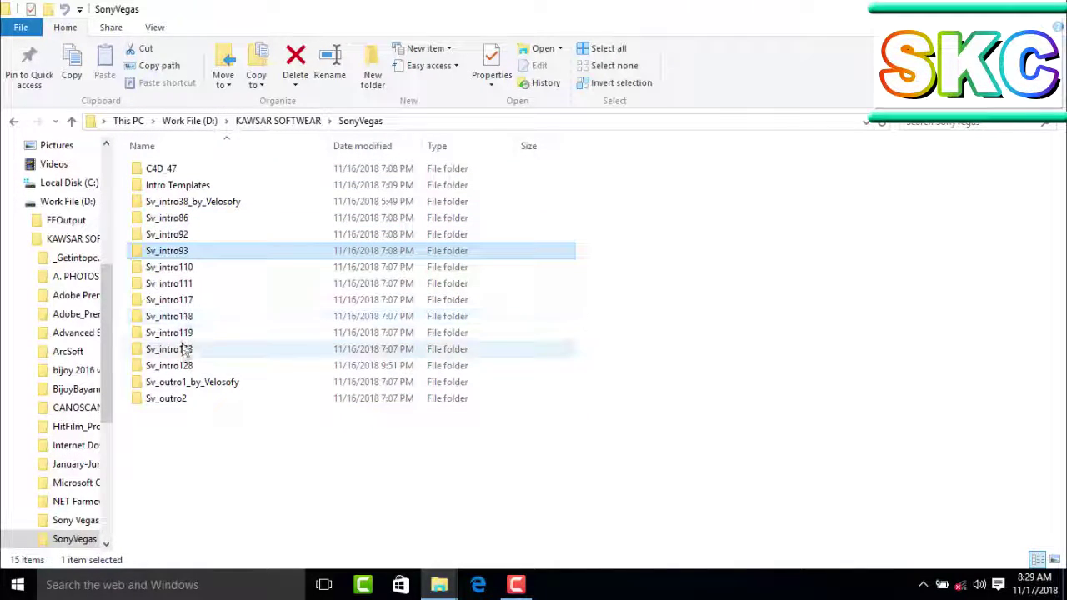
{"action": "double_click", "coordinate": [195, 267]}
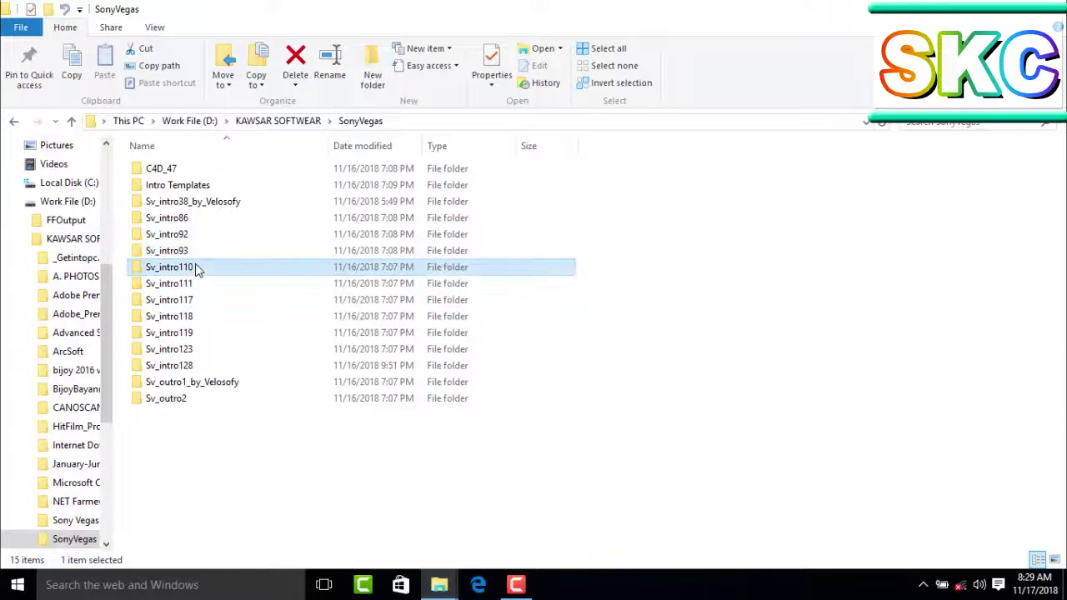
{"action": "double_click", "coordinate": [163, 169]}
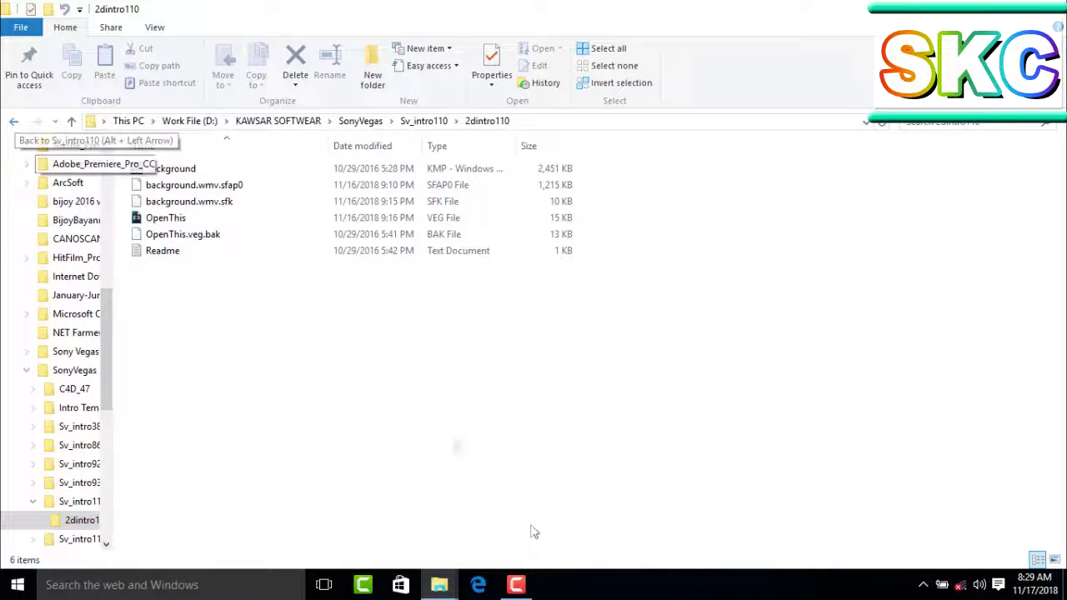
{"action": "mouse_move", "coordinate": [437, 590]}
{"action": "left_click", "coordinate": [386, 527]}
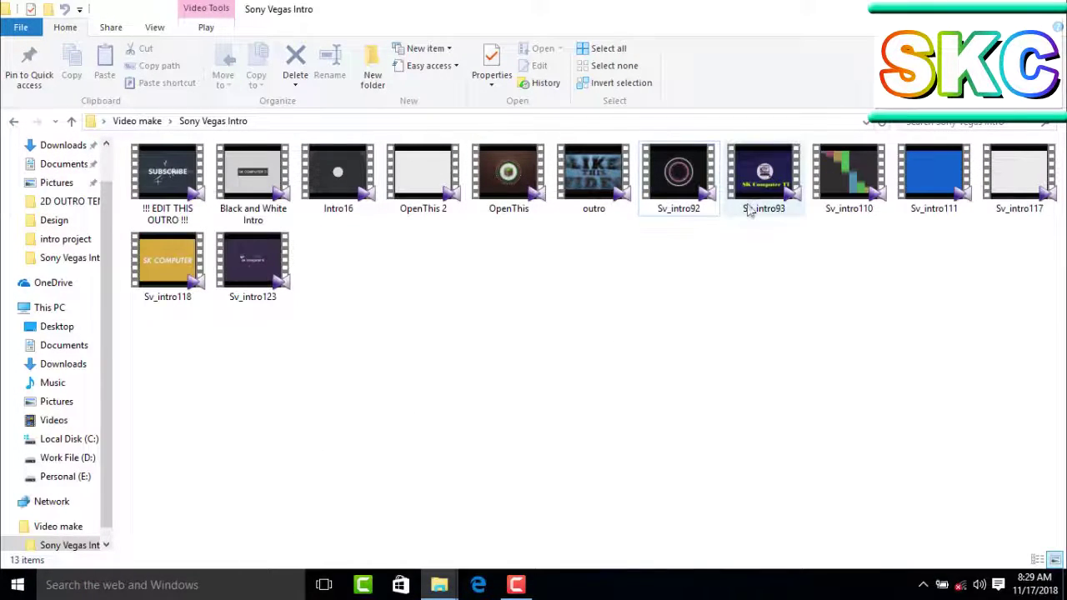
{"action": "mouse_move", "coordinate": [454, 587]}
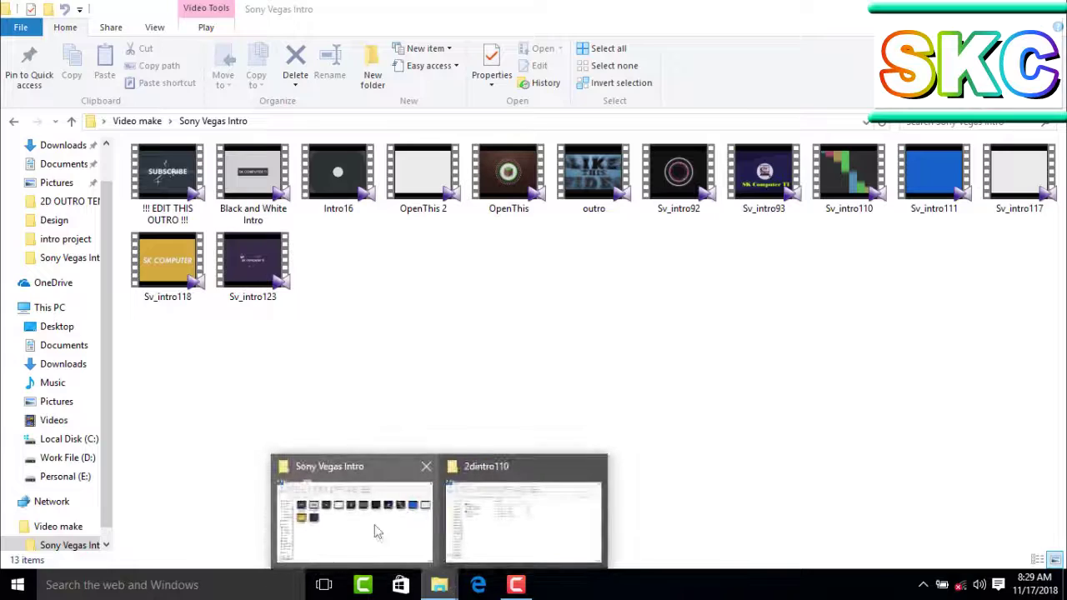
{"action": "left_click", "coordinate": [511, 517]}
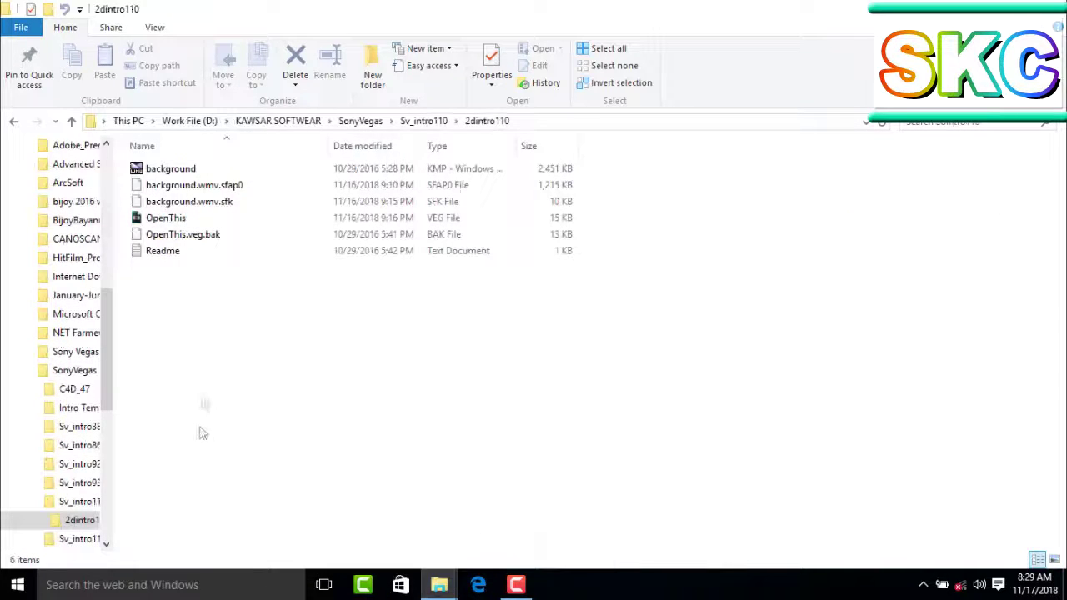
Go back and open Sv_intro92 > 2dintro92, selecting the OpenThis project file
{"action": "left_click", "coordinate": [13, 122]}
{"action": "left_click", "coordinate": [13, 125]}
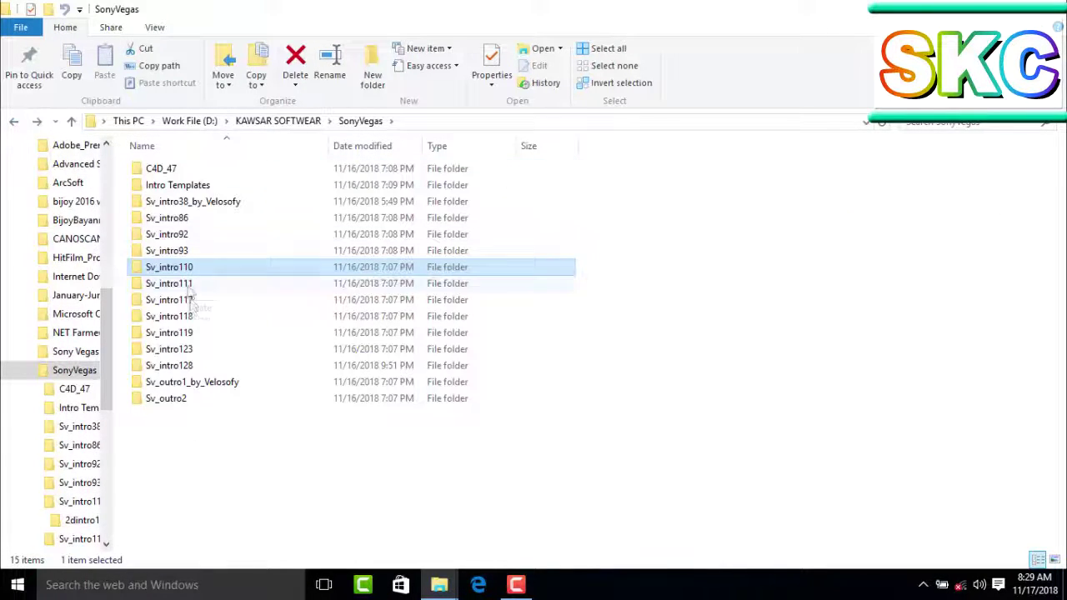
{"action": "double_click", "coordinate": [193, 237]}
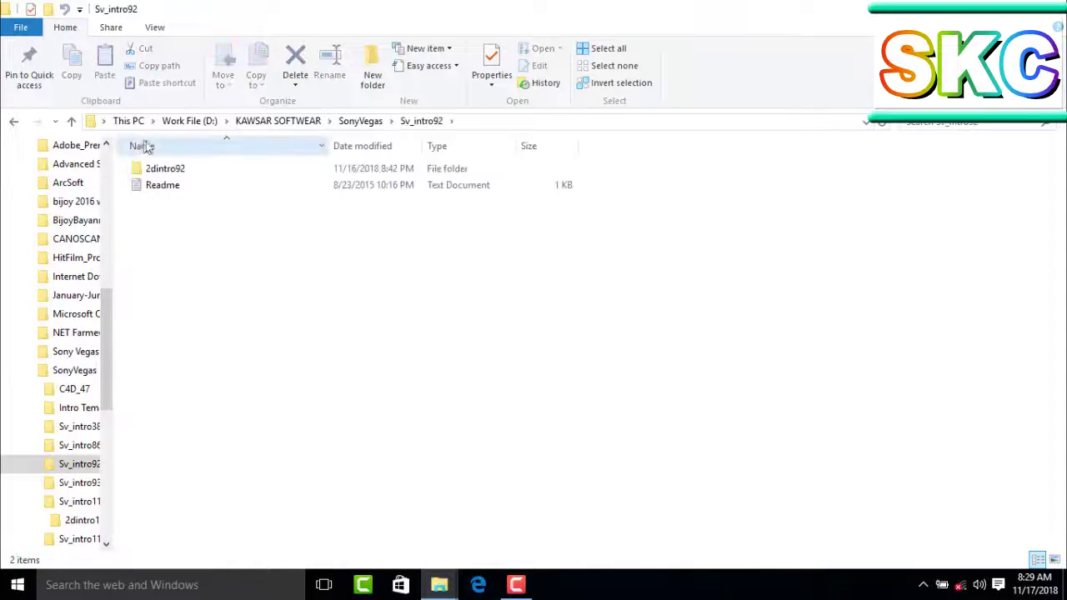
{"action": "double_click", "coordinate": [164, 170]}
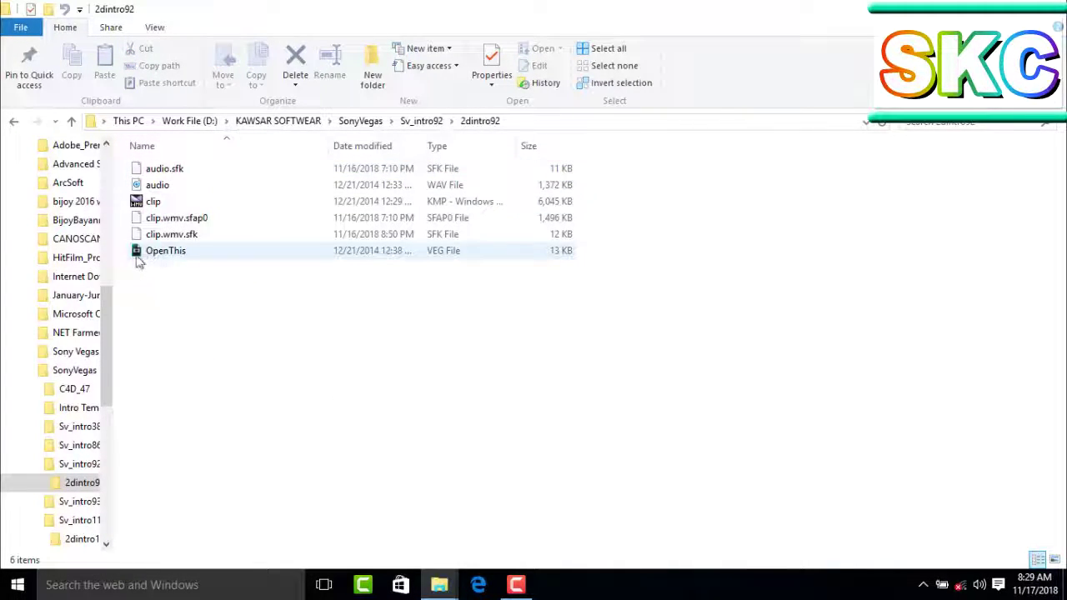
{"action": "left_click", "coordinate": [138, 253]}
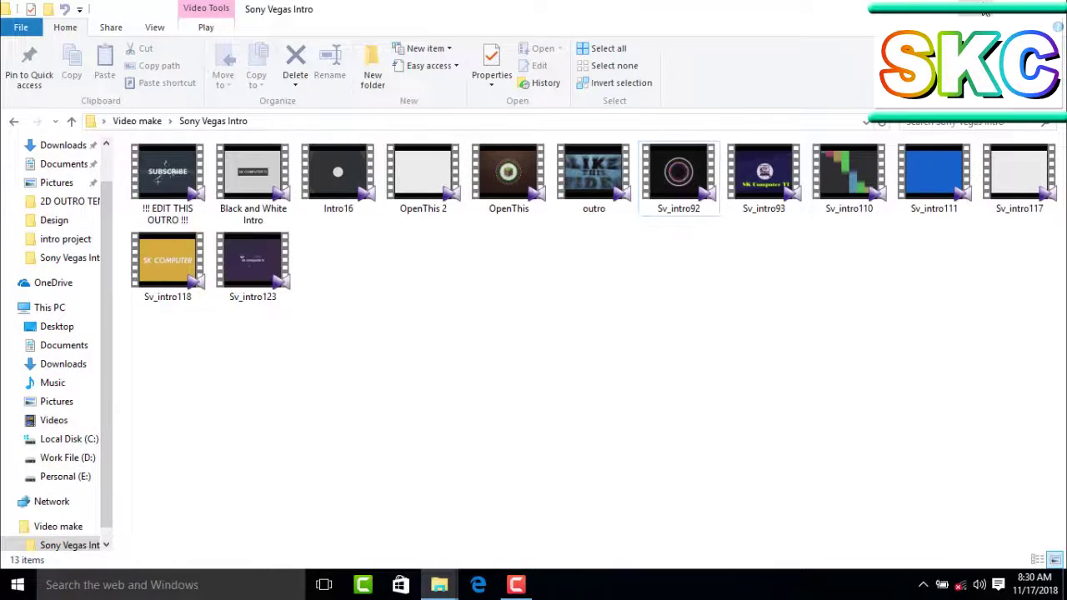
{"action": "key", "text": "super+d"}
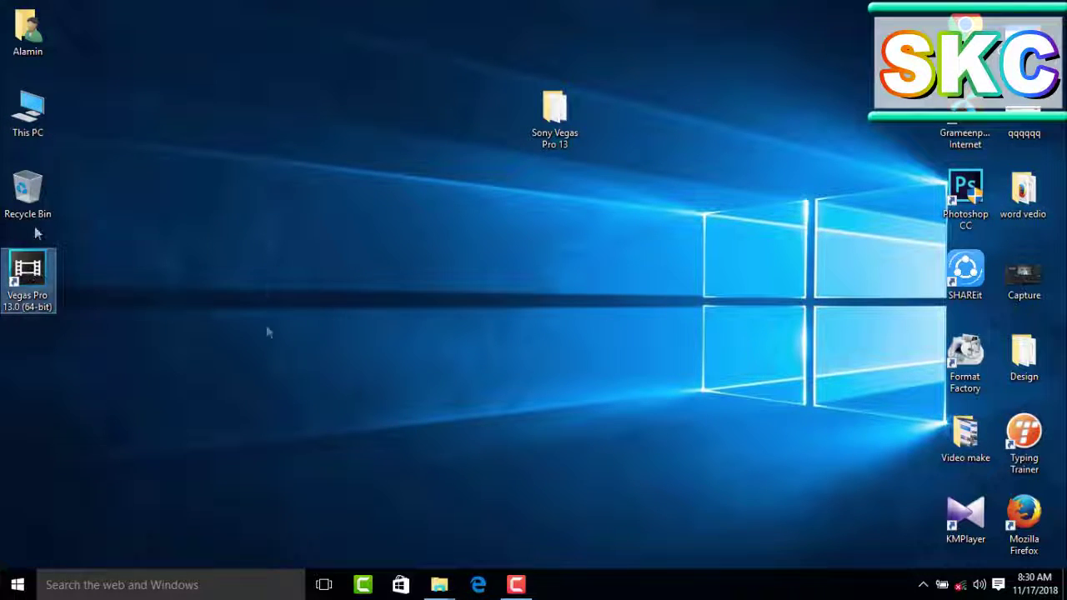
Return to the 2dintro92 folder and open OpenThis.veg in Vegas Pro
{"action": "mouse_move", "coordinate": [455, 578]}
{"action": "left_click", "coordinate": [467, 522]}
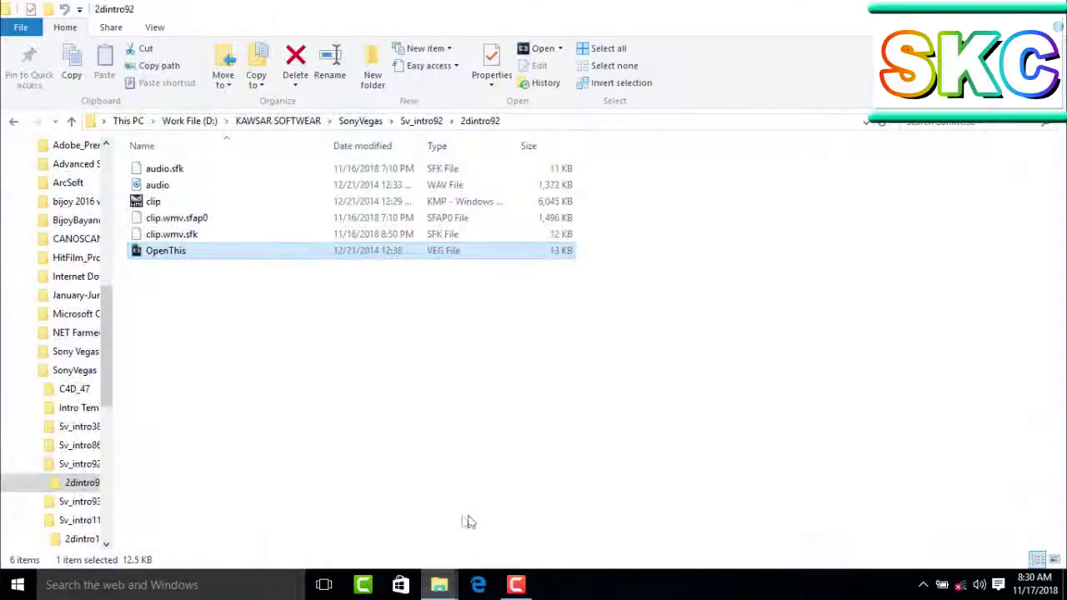
{"action": "left_click", "coordinate": [16, 122]}
{"action": "left_click", "coordinate": [16, 122]}
{"action": "double_click", "coordinate": [166, 234]}
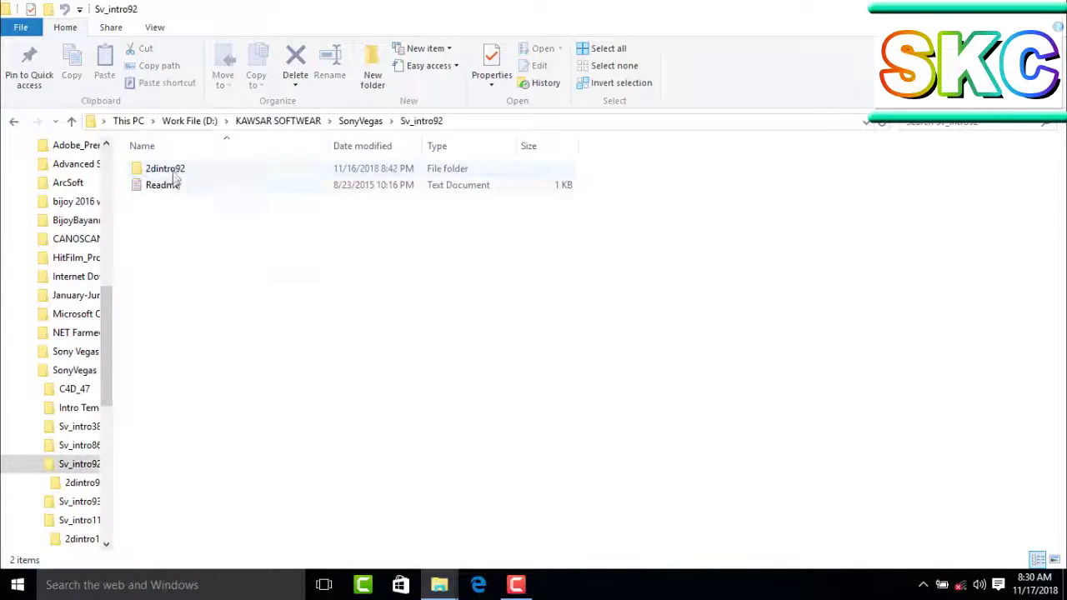
{"action": "double_click", "coordinate": [166, 171]}
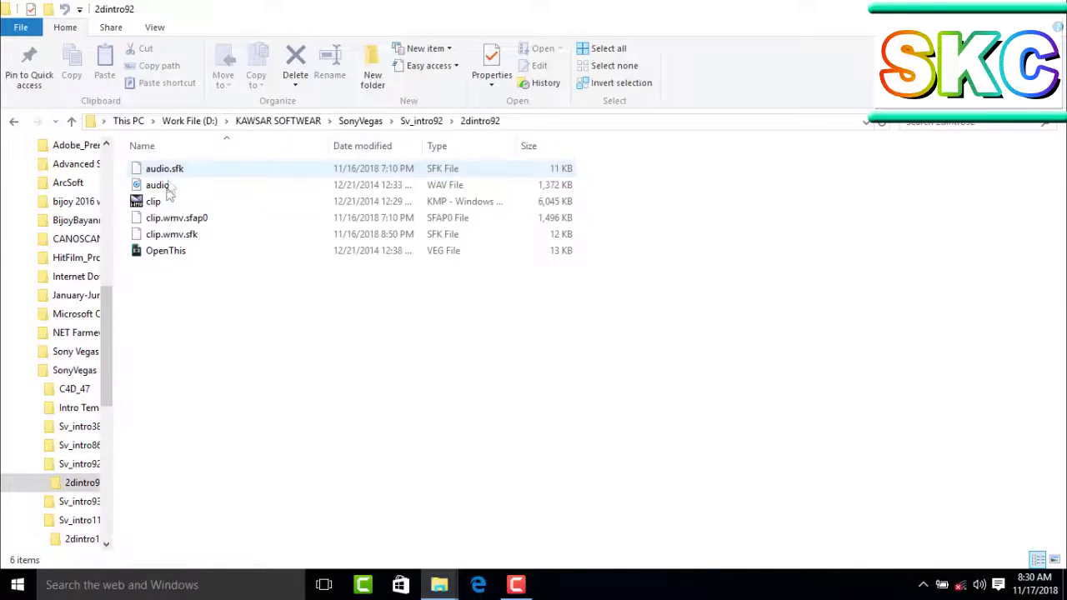
{"action": "left_click", "coordinate": [150, 253]}
{"action": "double_click", "coordinate": [165, 252]}
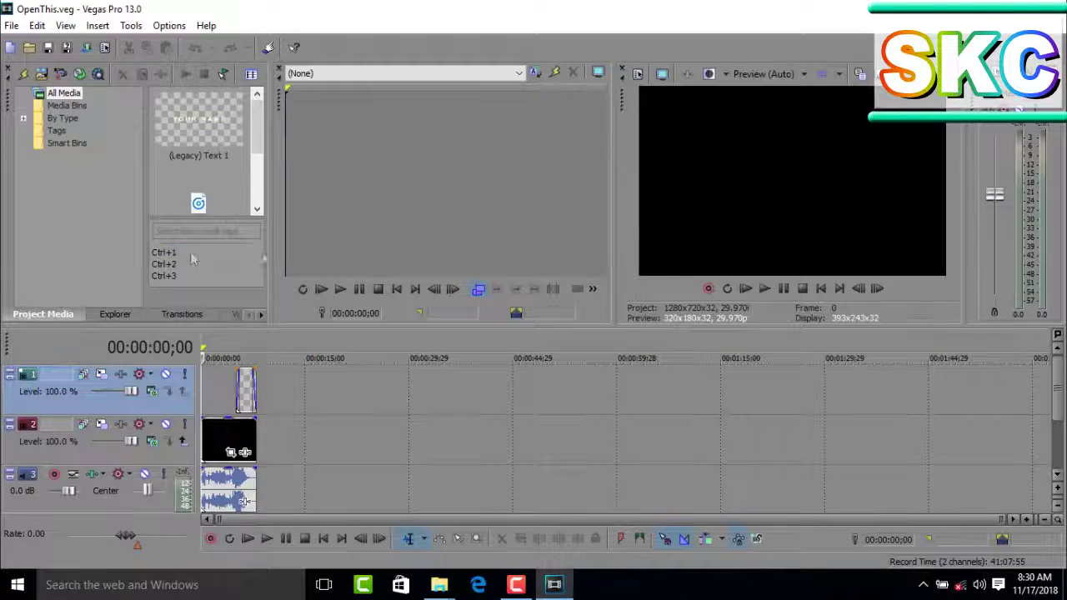
Play and stop the OpenThis preview, then delete the video tracks and restore them with Ctrl+Z
{"action": "left_click", "coordinate": [764, 290]}
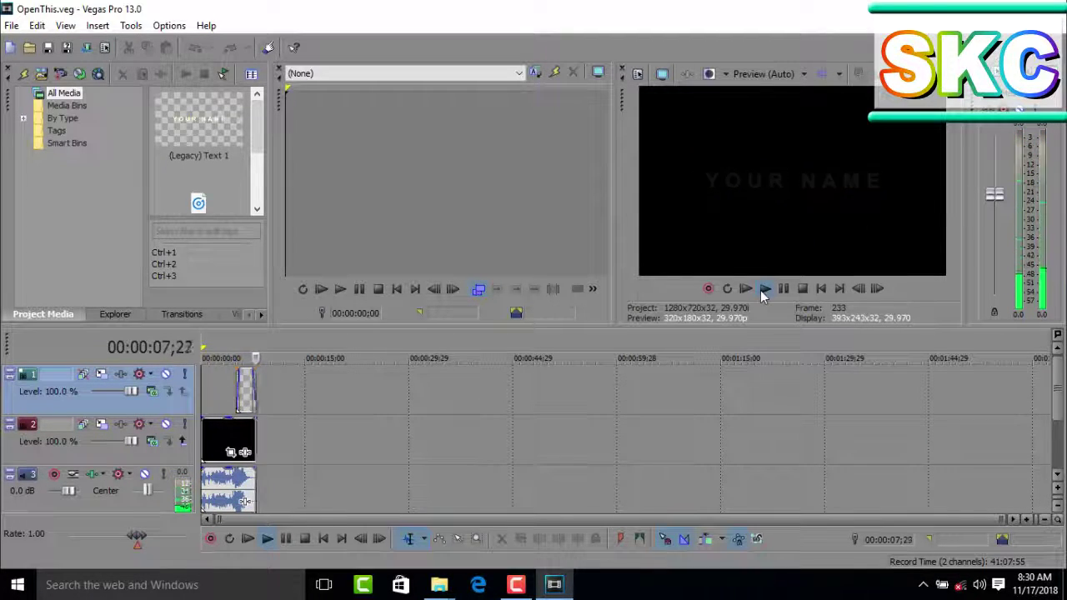
{"action": "left_click", "coordinate": [802, 289]}
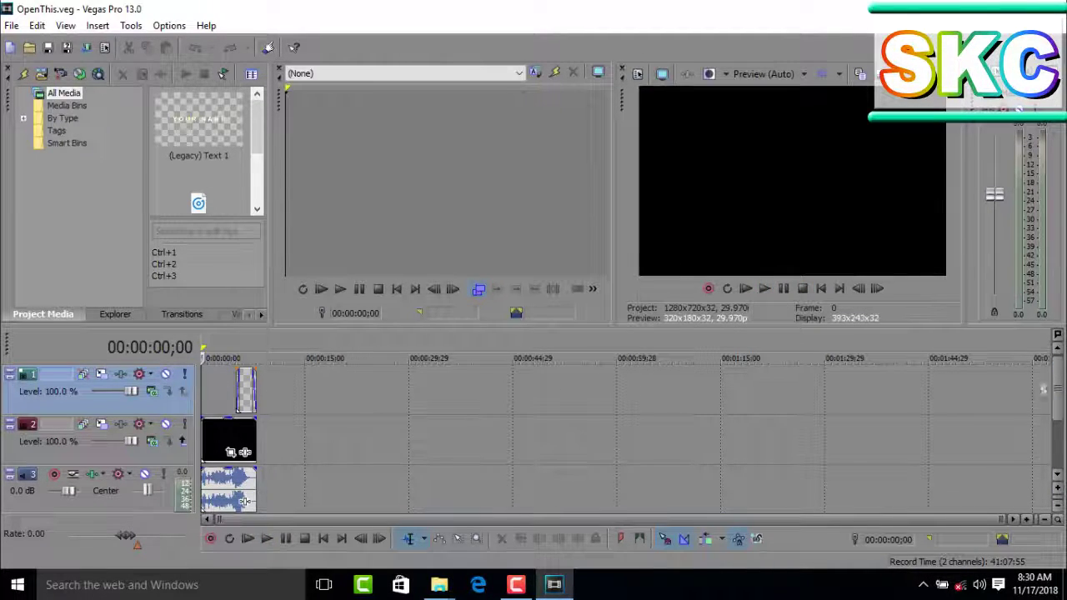
{"action": "key", "text": "Delete"}
{"action": "key", "text": "Delete"}
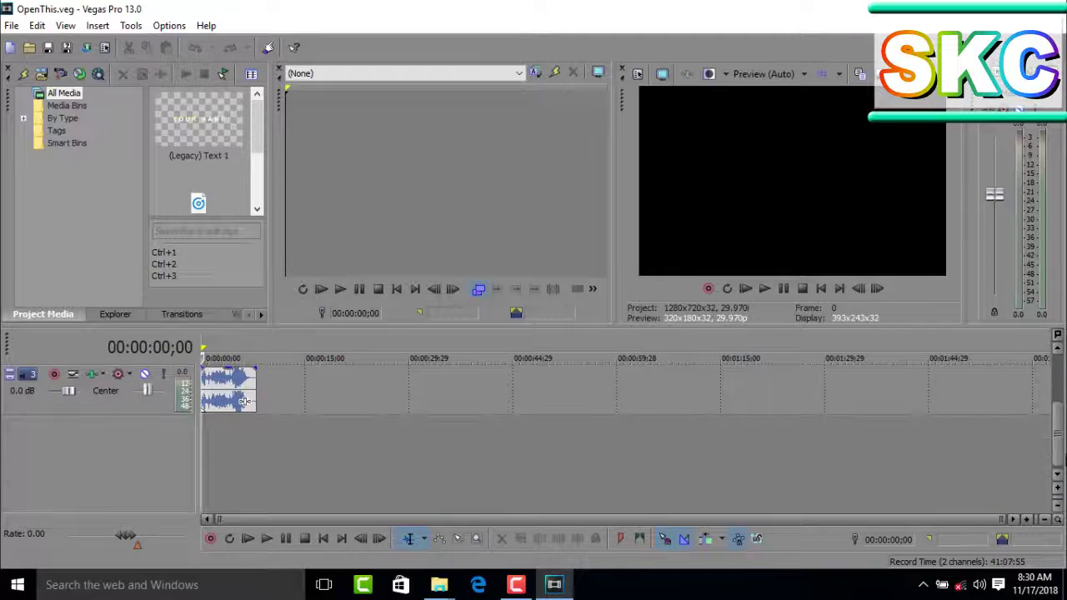
{"action": "key", "text": "ctrl+z"}
{"action": "key", "text": "ctrl+z"}
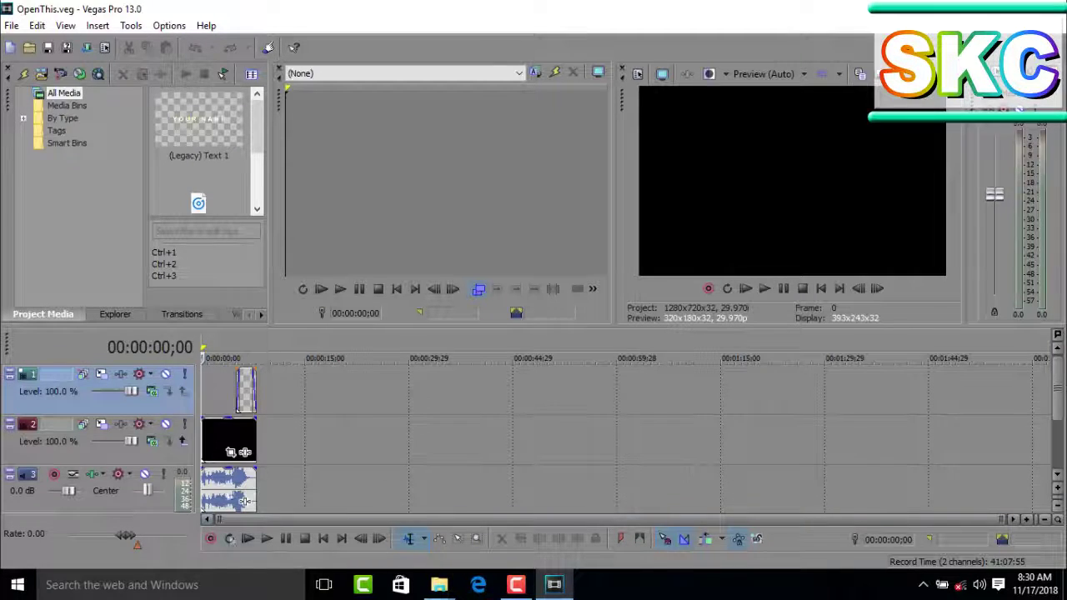
{"action": "left_click", "coordinate": [239, 440]}
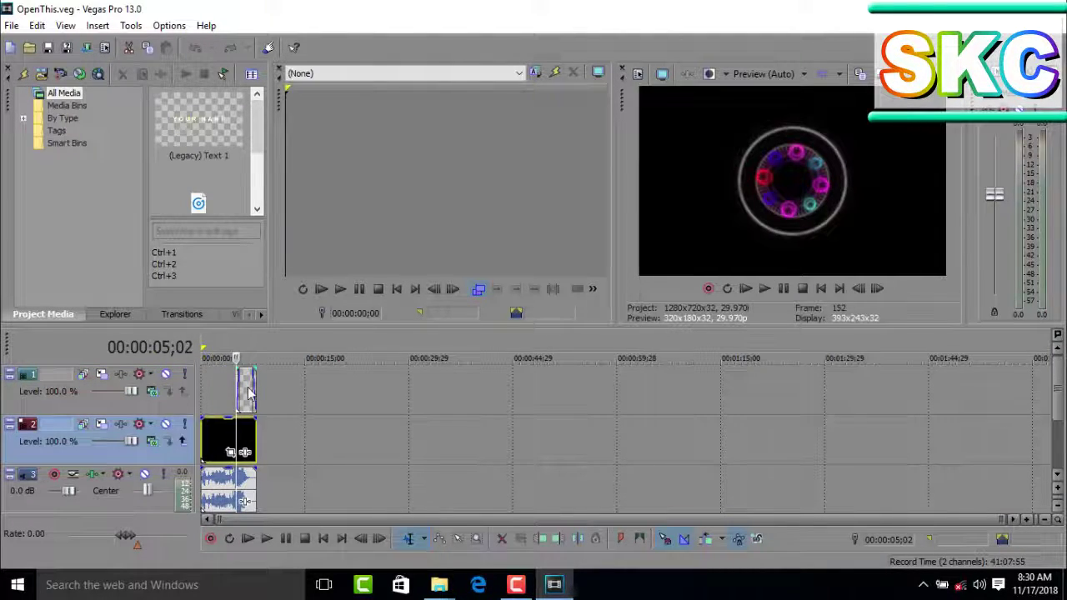
Zoom the timeline in four times on the short clips and preview the YOUR NAME title
{"action": "left_click", "coordinate": [1030, 521]}
{"action": "left_click", "coordinate": [1031, 521]}
{"action": "left_click", "coordinate": [1030, 523]}
{"action": "left_click", "coordinate": [1031, 523]}
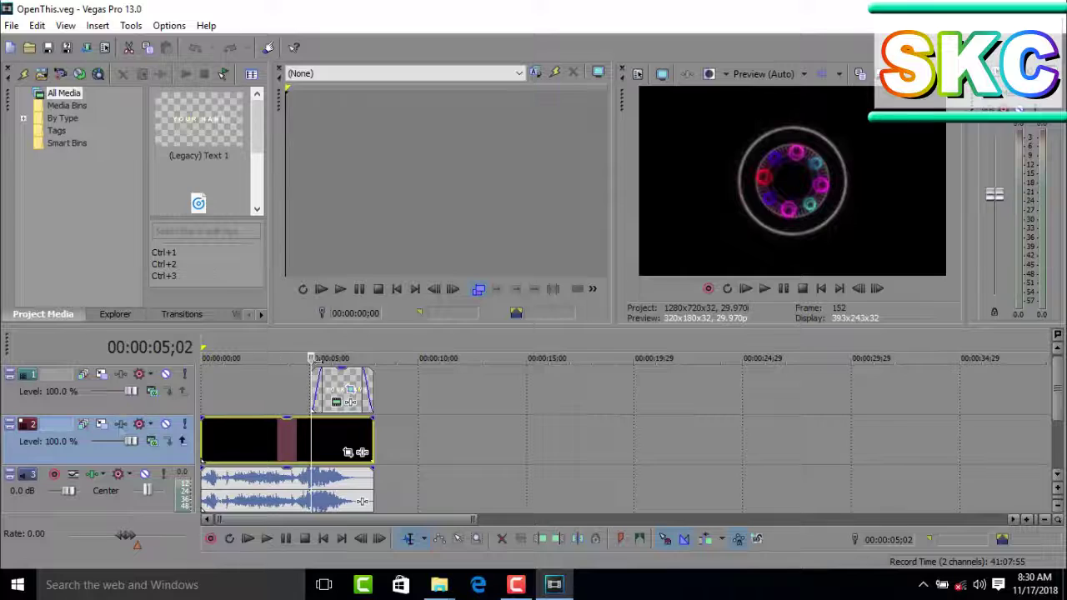
{"action": "key", "text": "j"}
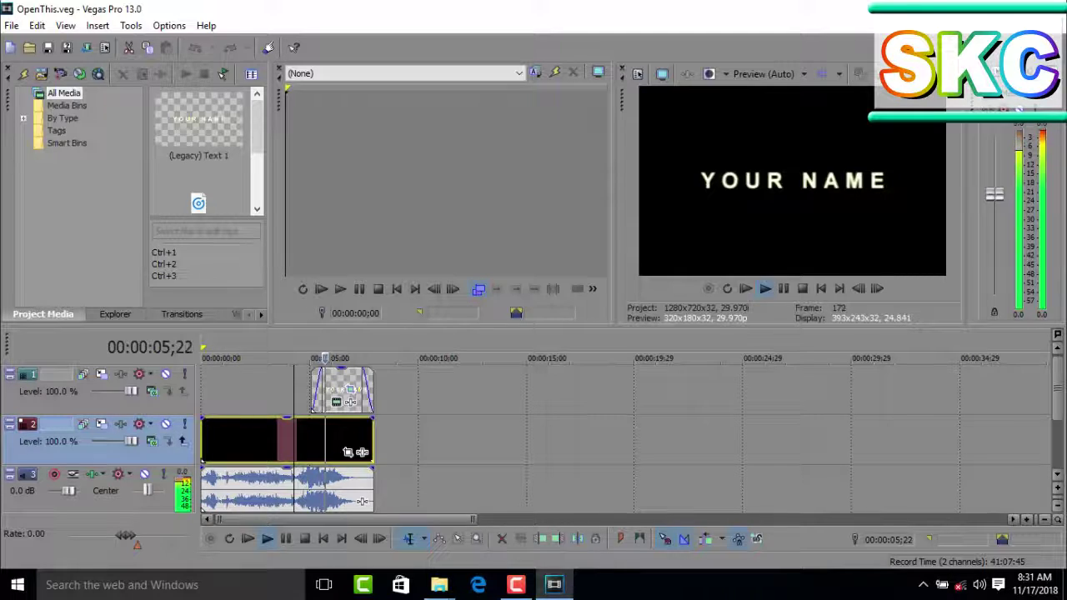
{"action": "key", "text": "space"}
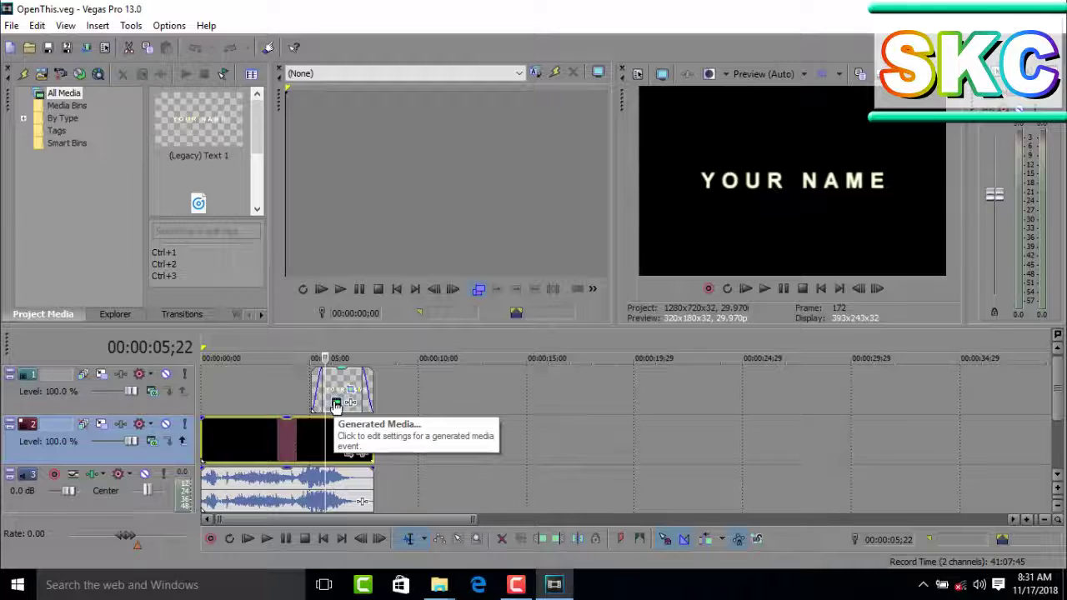
{"action": "left_click", "coordinate": [336, 406]}
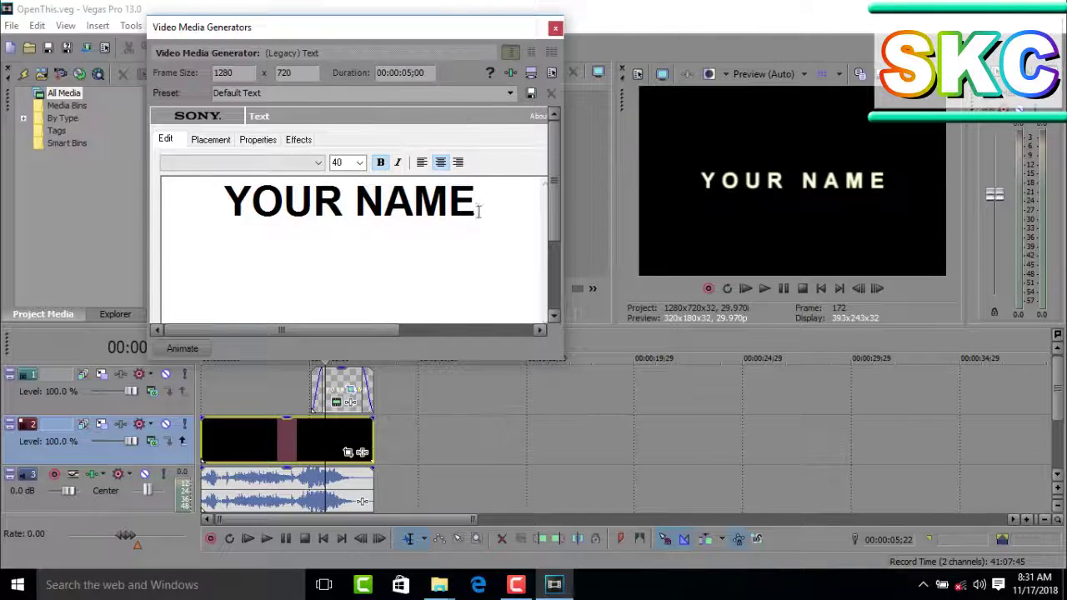
Replace the YOUR NAME title text with SK COMPUTER TI and close the text dialog
{"action": "left_click_drag", "start_coordinate": [476, 212], "coordinate": [212, 230]}
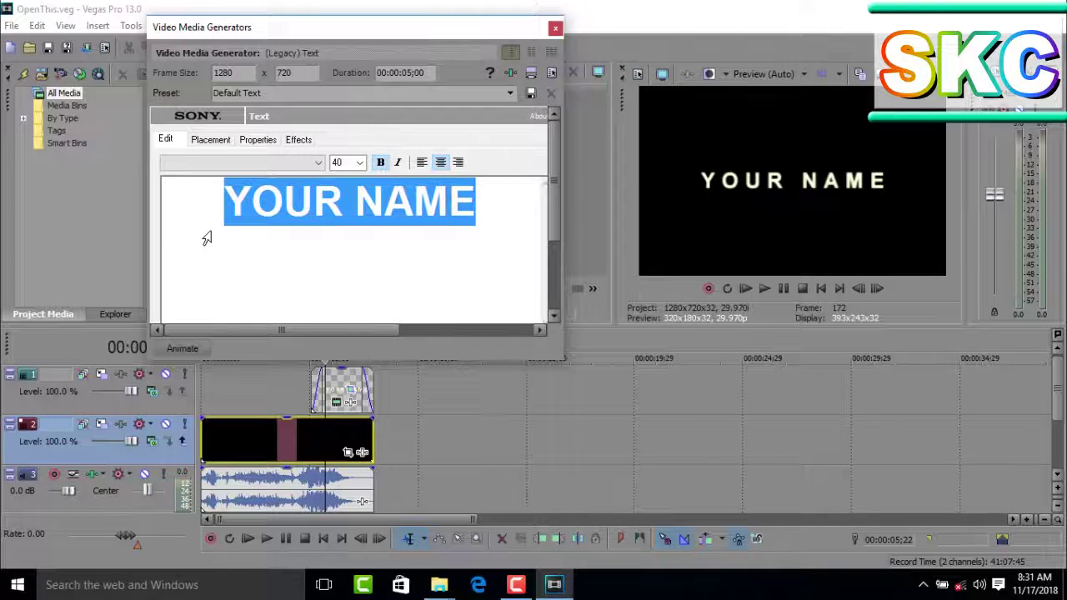
{"action": "type", "text": "SK C"}
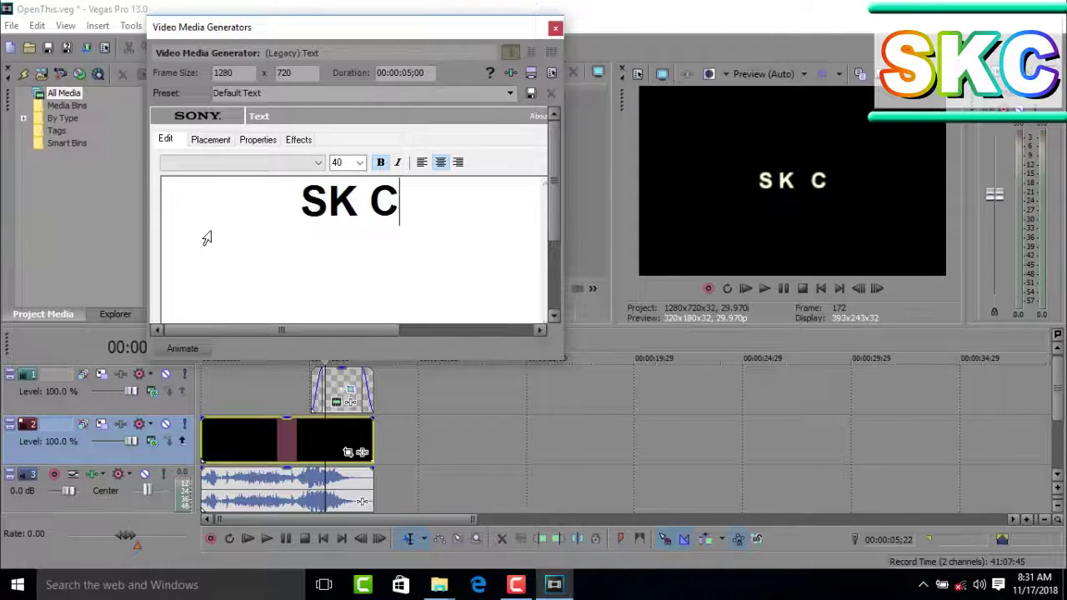
{"action": "type", "text": "OMPUTER "}
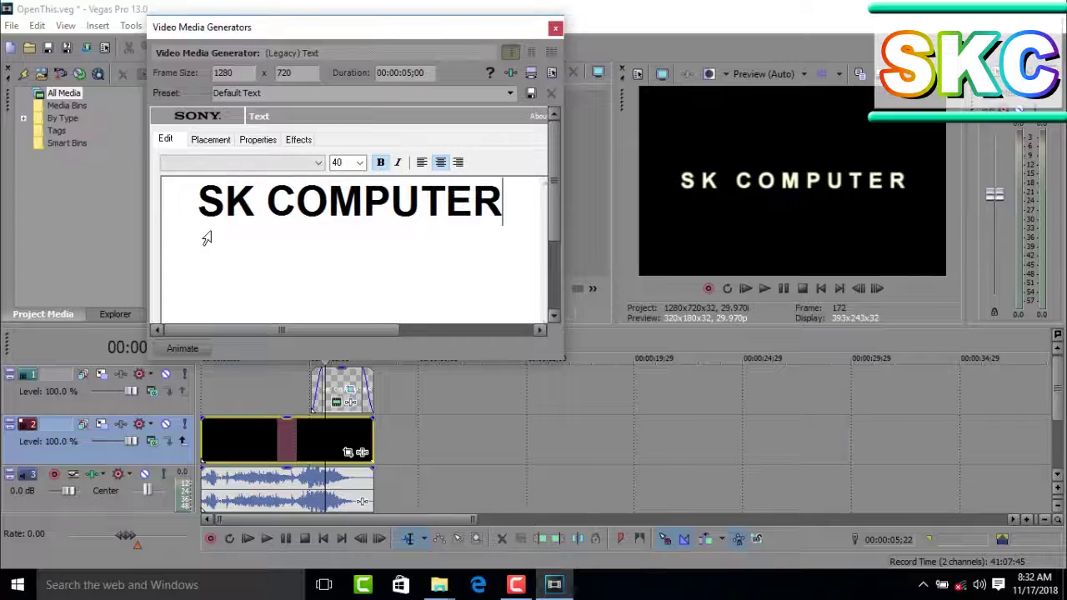
{"action": "type", "text": "TI"}
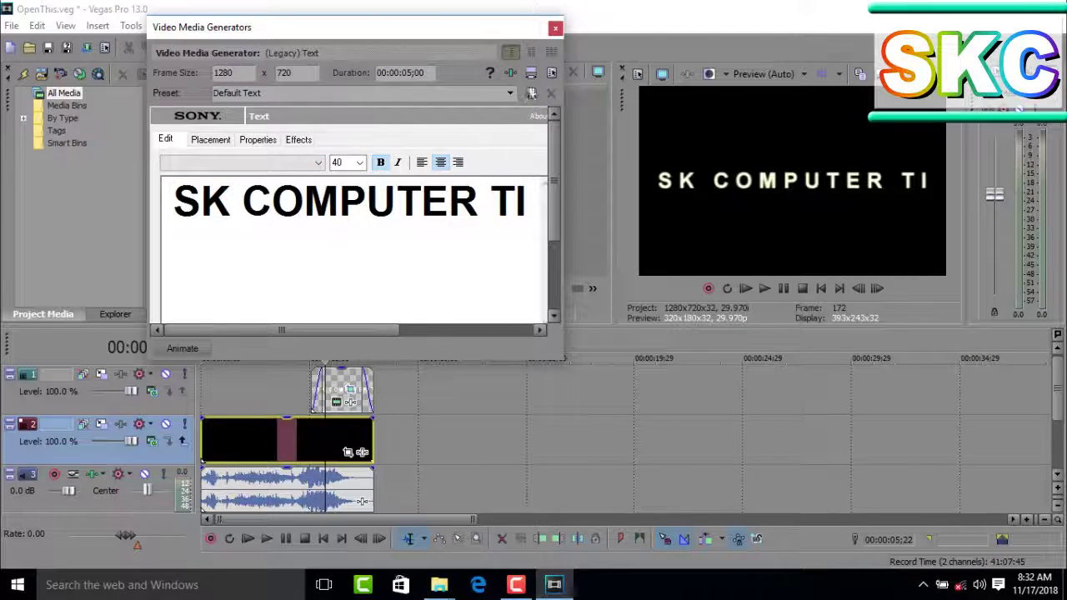
{"action": "left_click", "coordinate": [555, 30]}
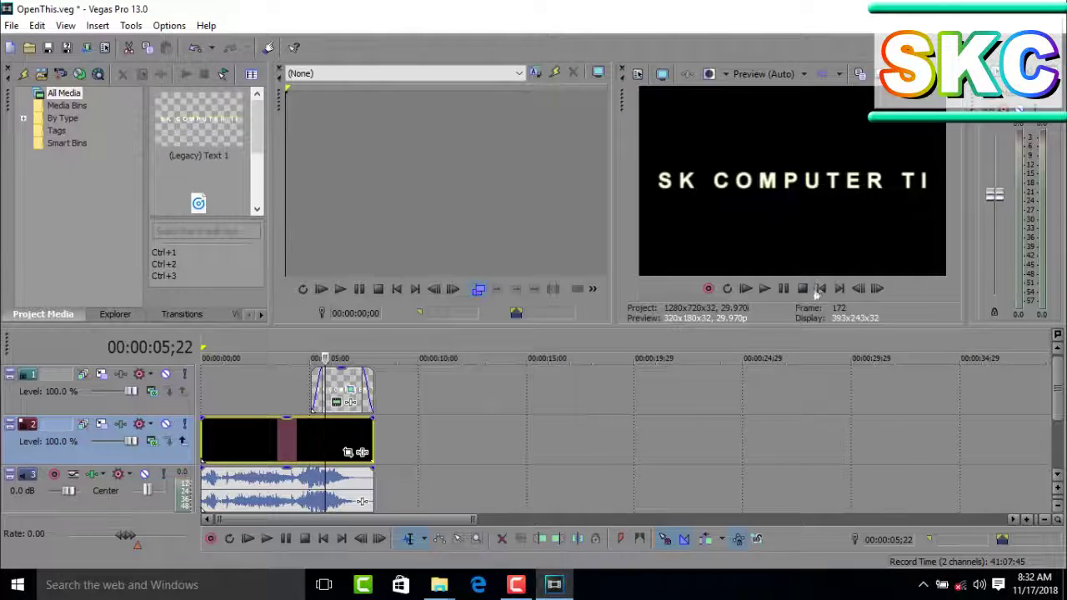
Play the intro from the start to check the SK COMPUTER TI title, then reopen its text settings
{"action": "left_click_drag", "start_coordinate": [326, 358], "coordinate": [201, 359]}
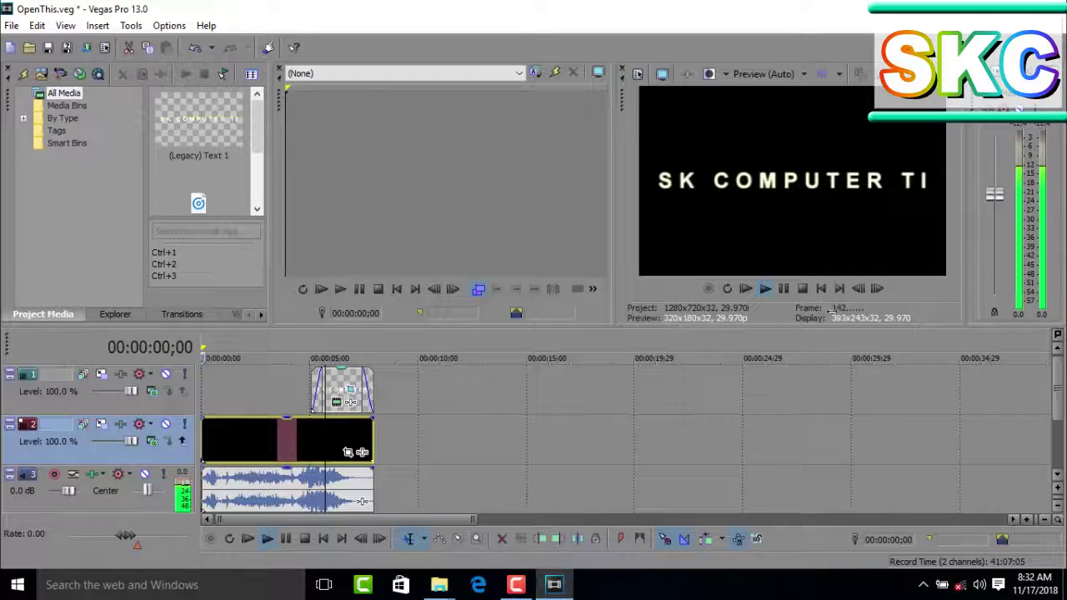
{"action": "left_click", "coordinate": [765, 289]}
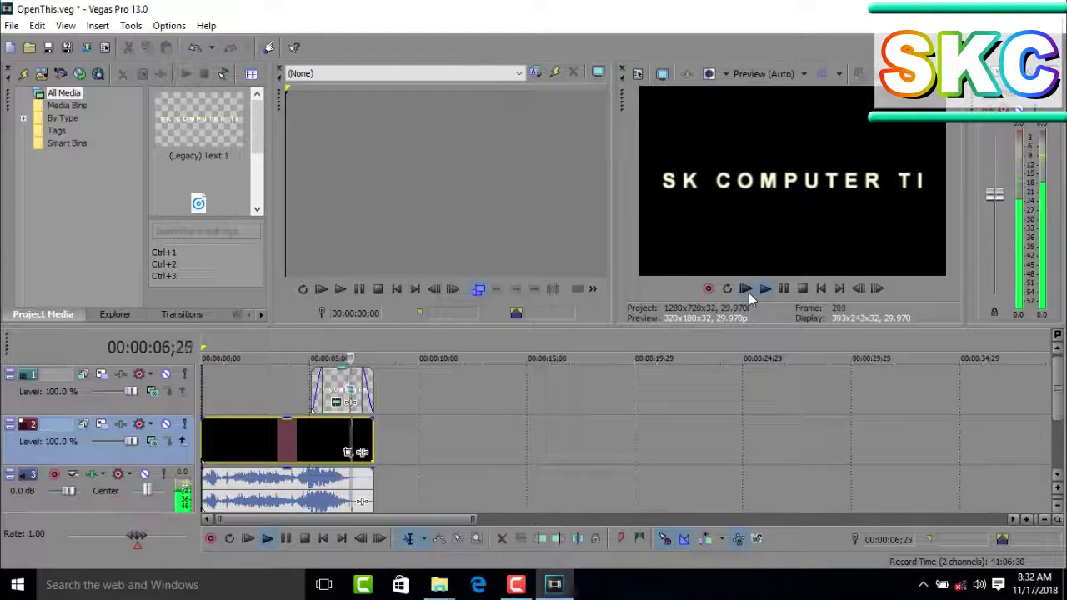
{"action": "left_click", "coordinate": [802, 289]}
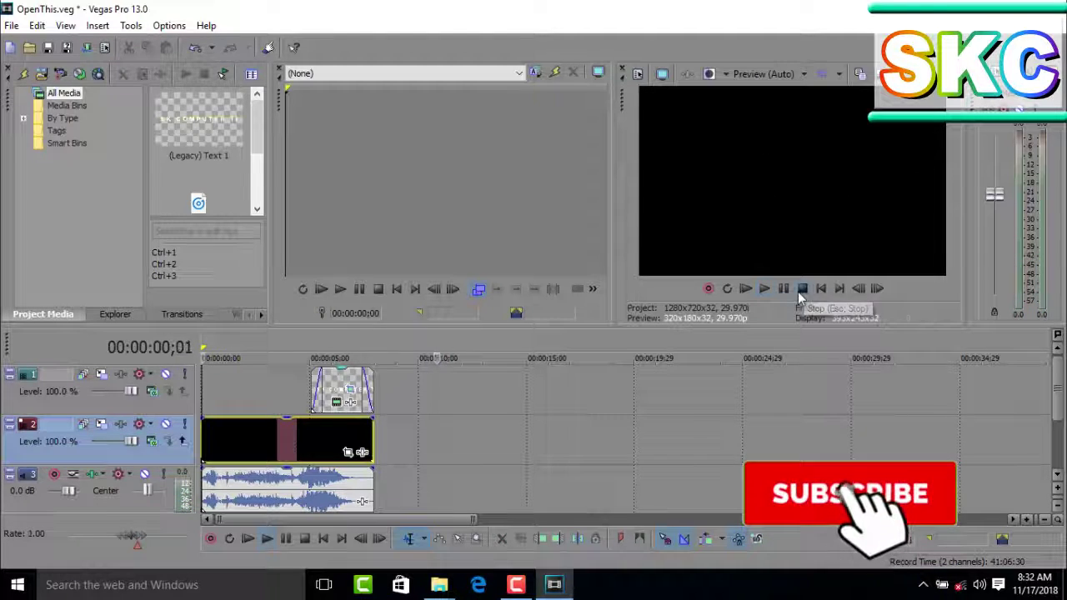
{"action": "left_click", "coordinate": [337, 405]}
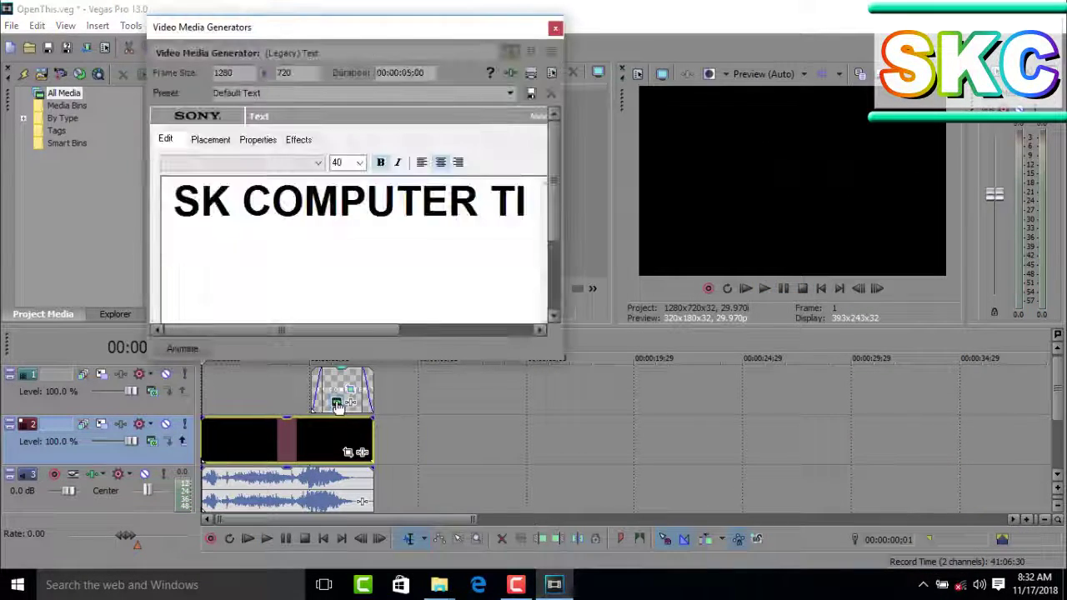
Look through the title's Placement, Properties and Effects tabs and nudge the title slightly
{"action": "left_click", "coordinate": [209, 140]}
{"action": "left_click", "coordinate": [260, 140]}
{"action": "left_click", "coordinate": [300, 142]}
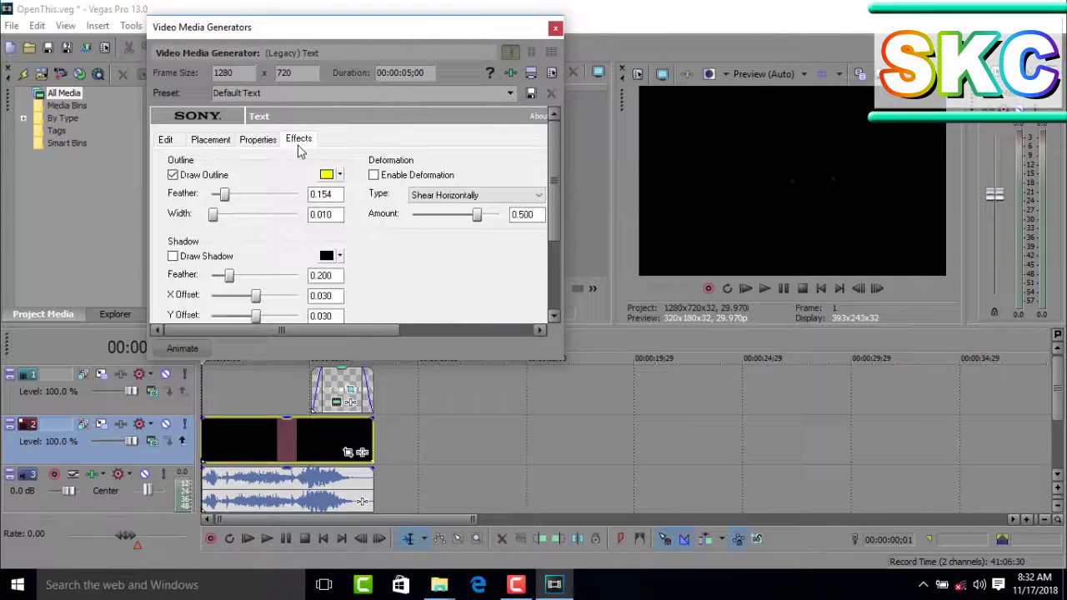
{"action": "left_click", "coordinate": [213, 143]}
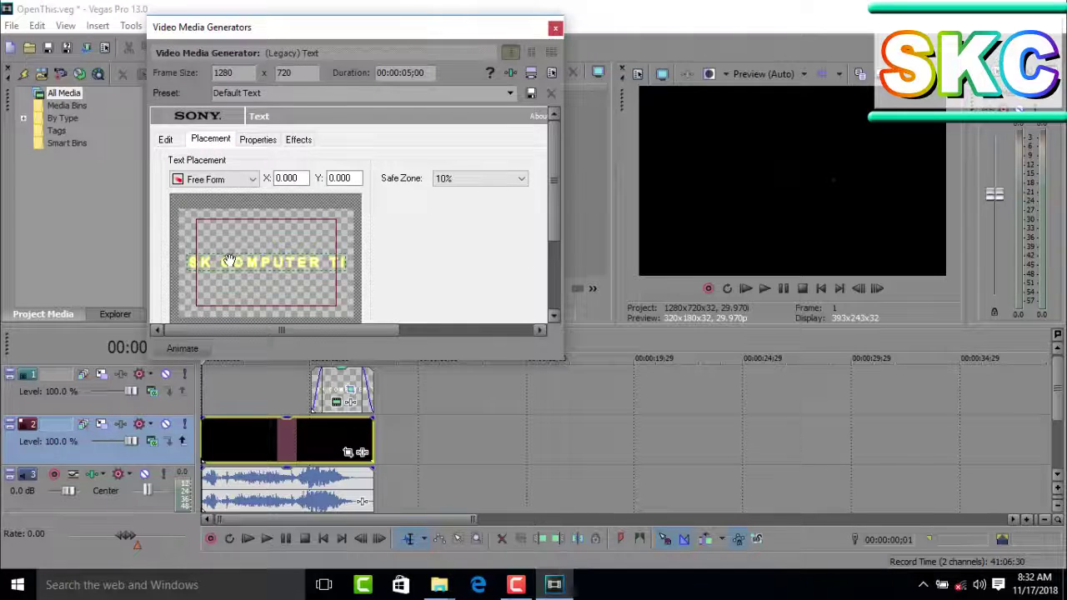
{"action": "mouse_move", "coordinate": [230, 262]}
{"action": "left_mouse_down"}
{"action": "mouse_move", "coordinate": [223, 304]}
{"action": "mouse_move", "coordinate": [235, 303]}
{"action": "mouse_move", "coordinate": [227, 247]}
{"action": "mouse_move", "coordinate": [229, 262]}
{"action": "left_mouse_up"}
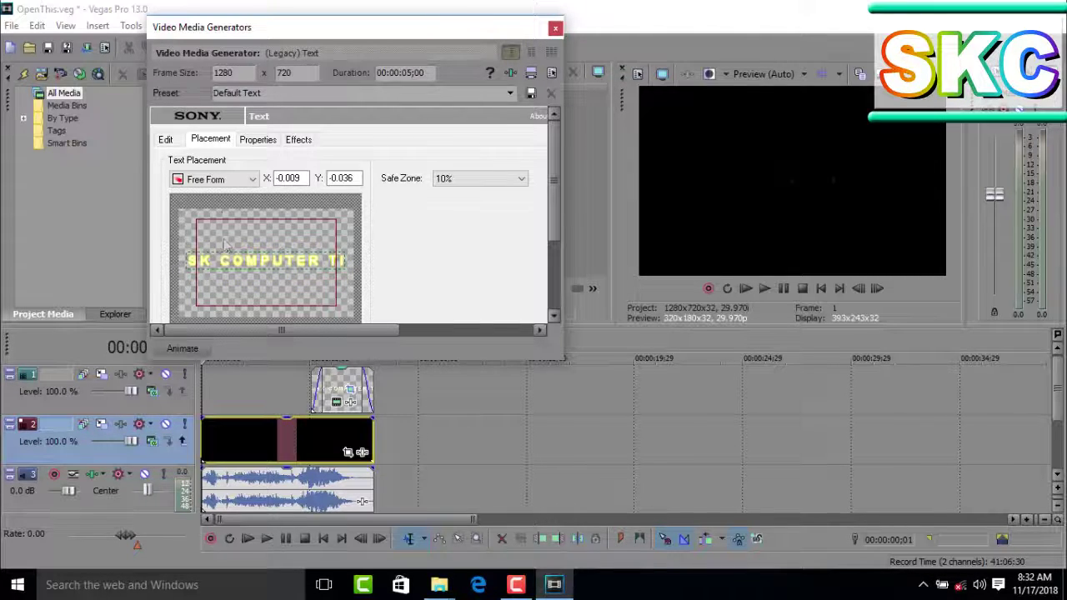
Set the Text Placement preset to Center so X and Y read 0.000
{"action": "left_click", "coordinate": [225, 179]}
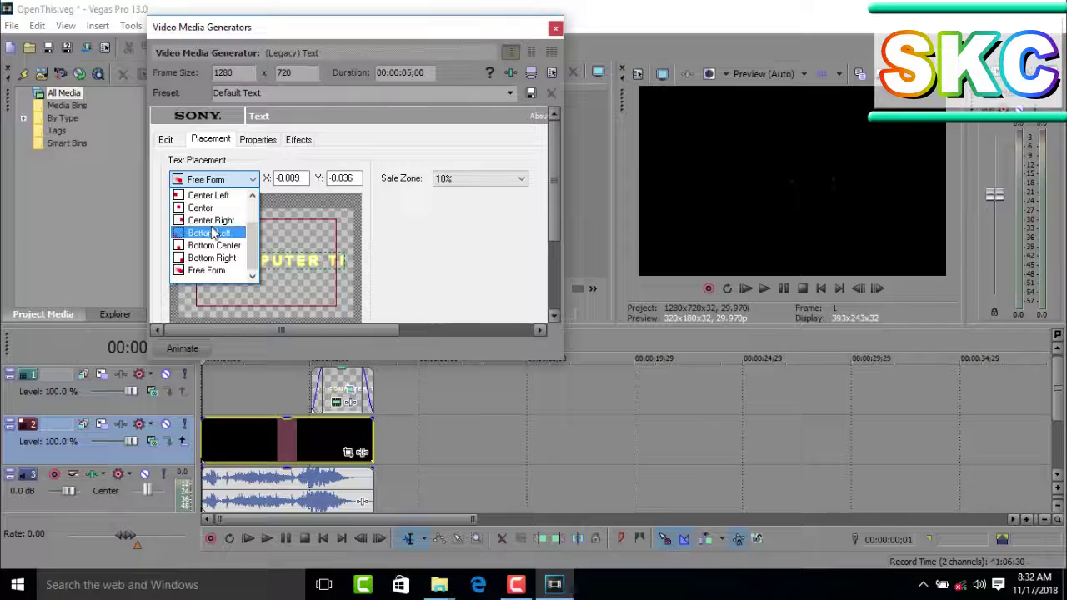
{"action": "left_click", "coordinate": [212, 232]}
{"action": "left_click", "coordinate": [226, 181]}
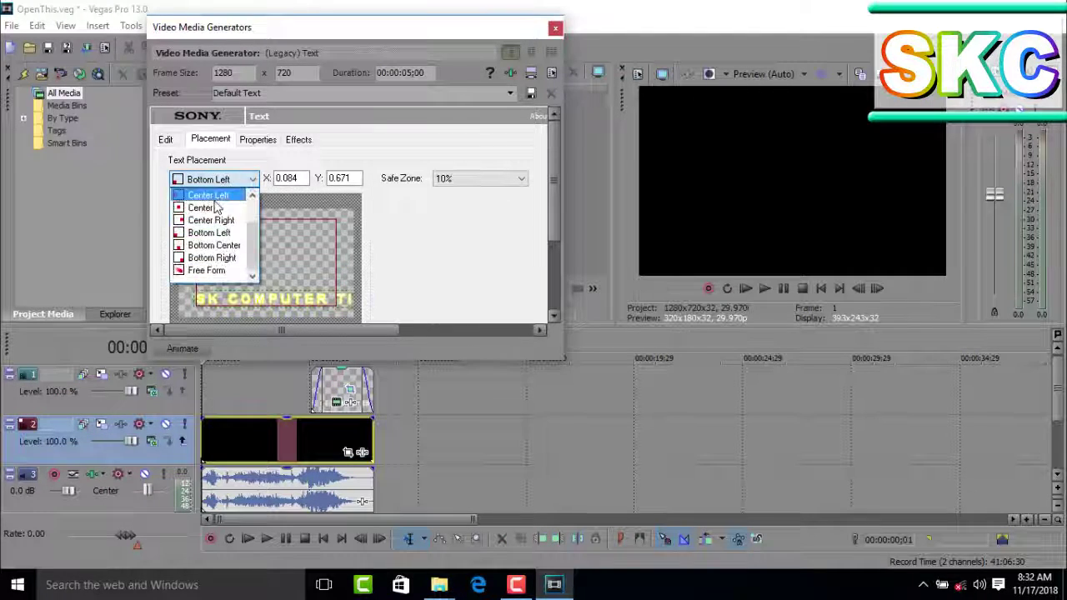
{"action": "left_click", "coordinate": [212, 211]}
{"action": "left_click", "coordinate": [224, 180]}
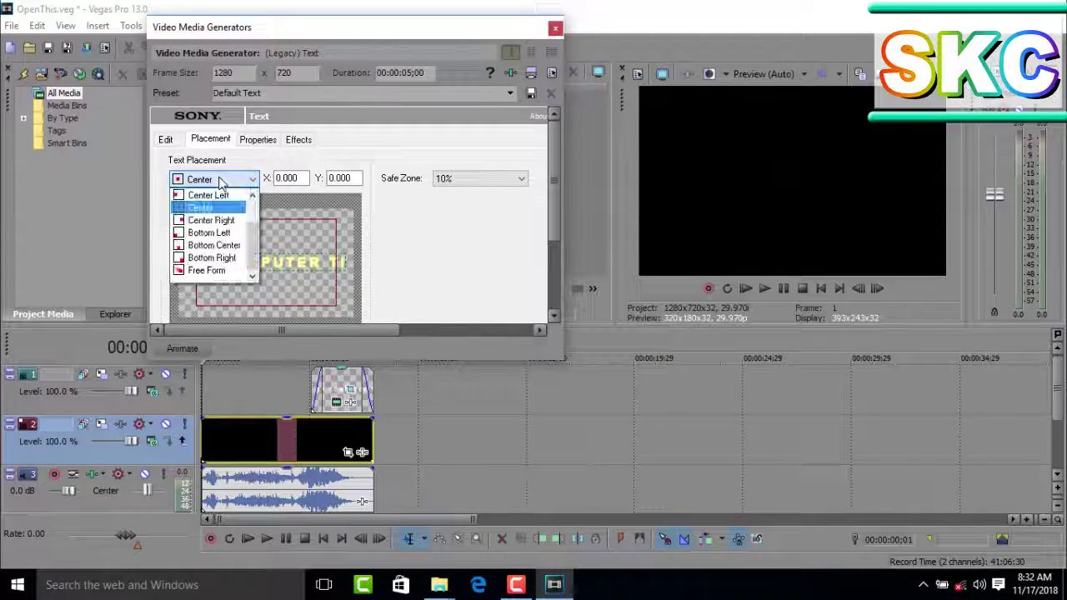
{"action": "left_click", "coordinate": [217, 210]}
{"action": "left_click", "coordinate": [240, 242]}
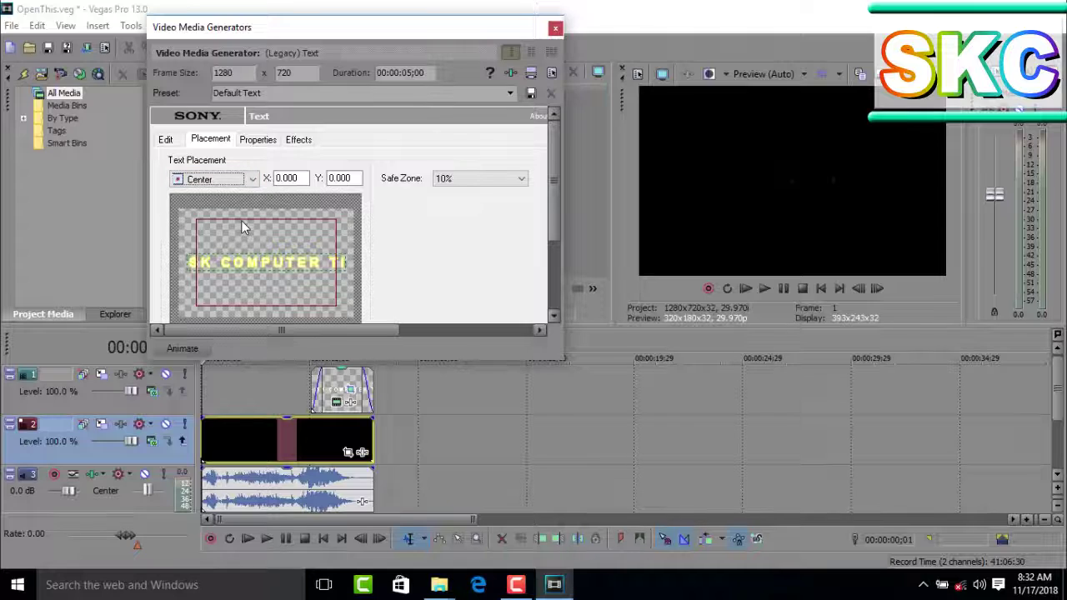
{"action": "left_click", "coordinate": [258, 140]}
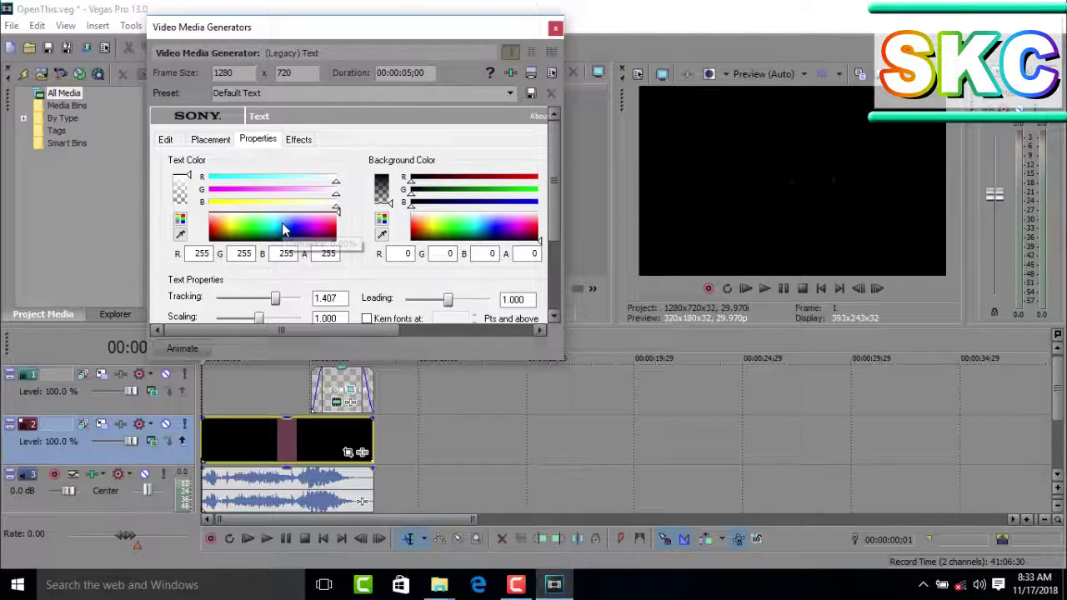
Try a violet-blue text colour and play the intro to check it
{"action": "left_click", "coordinate": [300, 233]}
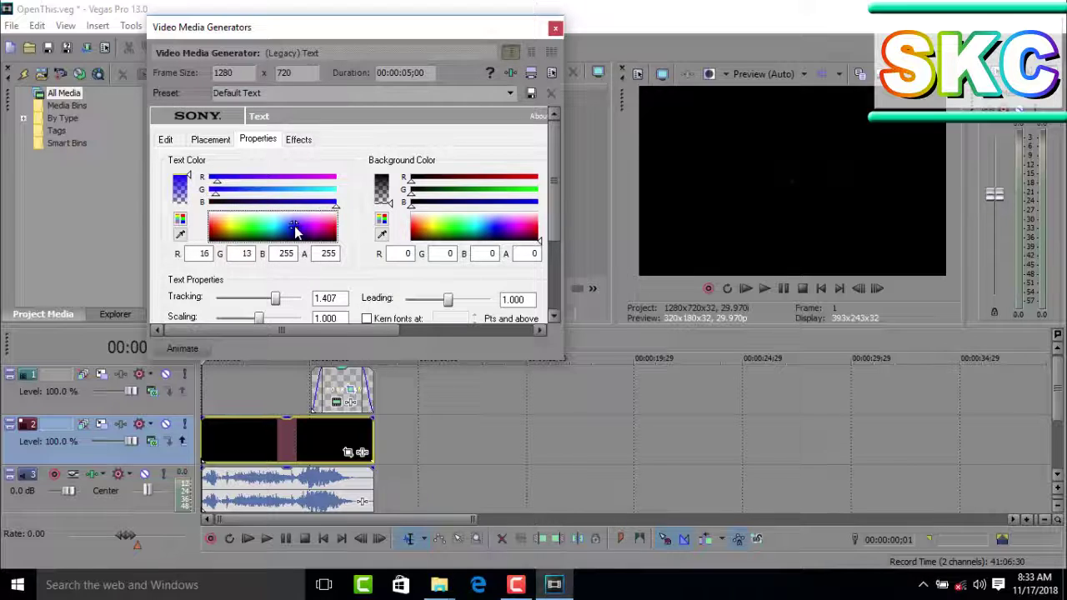
{"action": "left_click", "coordinate": [296, 232]}
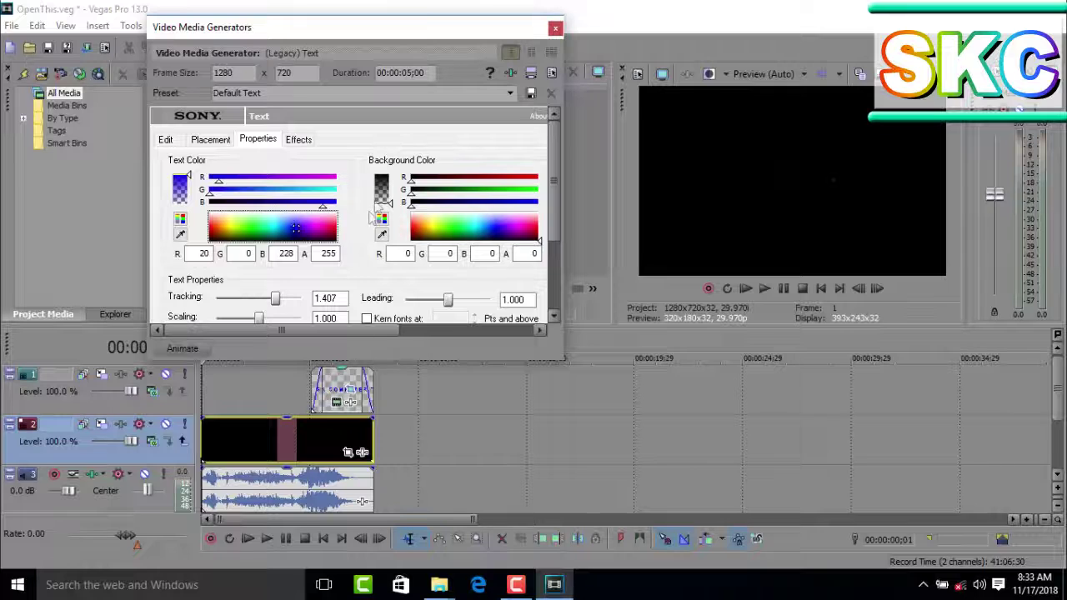
{"action": "left_click_drag", "start_coordinate": [428, 38], "coordinate": [664, 53]}
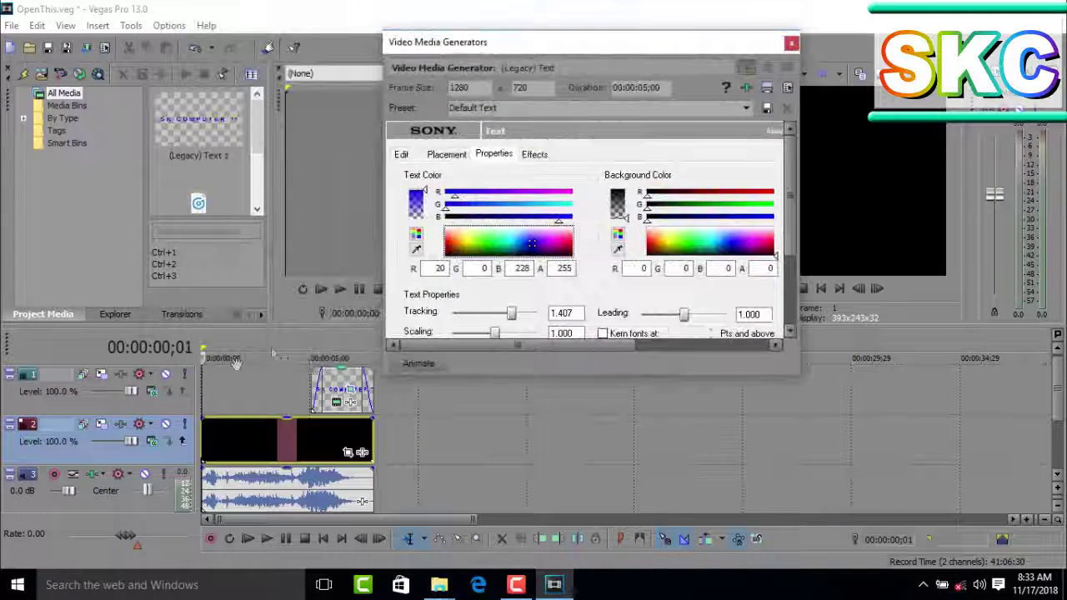
{"action": "left_click", "coordinate": [208, 371]}
{"action": "key", "text": "space"}
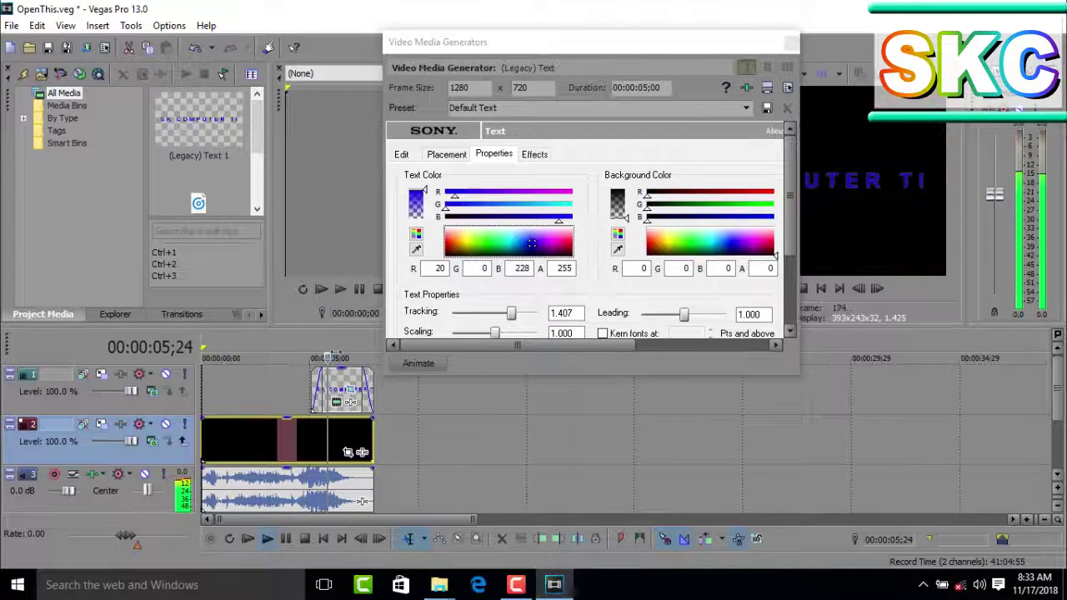
{"action": "key", "text": "space"}
{"action": "left_click_drag", "start_coordinate": [587, 46], "coordinate": [275, 67]}
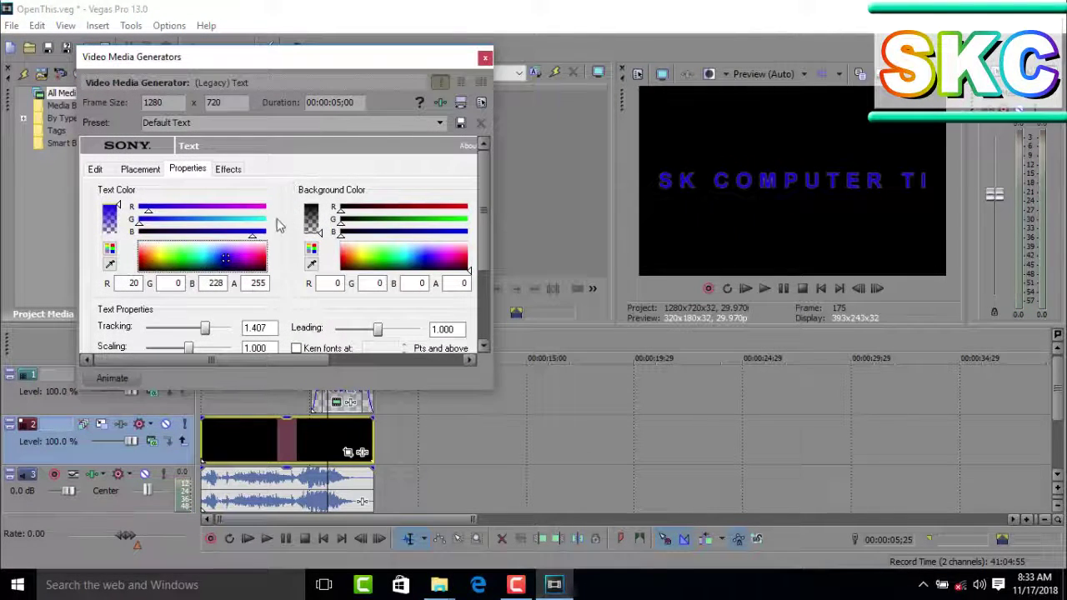
Set text colour to light blue (40,140,255), background alpha 0, tracking 1.259, scaling 1.111
{"action": "left_click", "coordinate": [256, 252]}
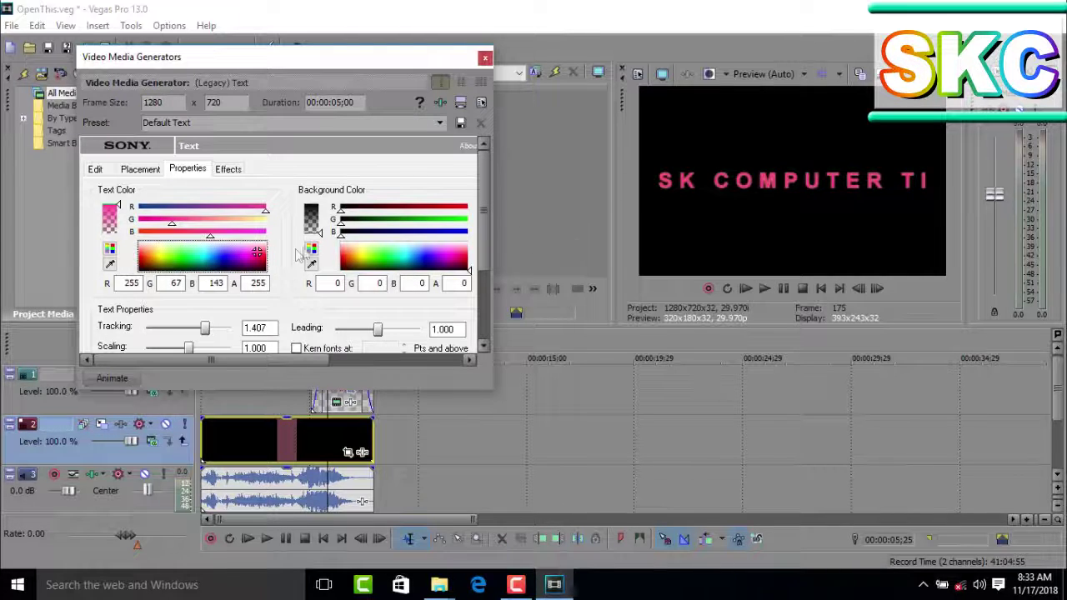
{"action": "left_click_drag", "start_coordinate": [257, 262], "coordinate": [215, 254]}
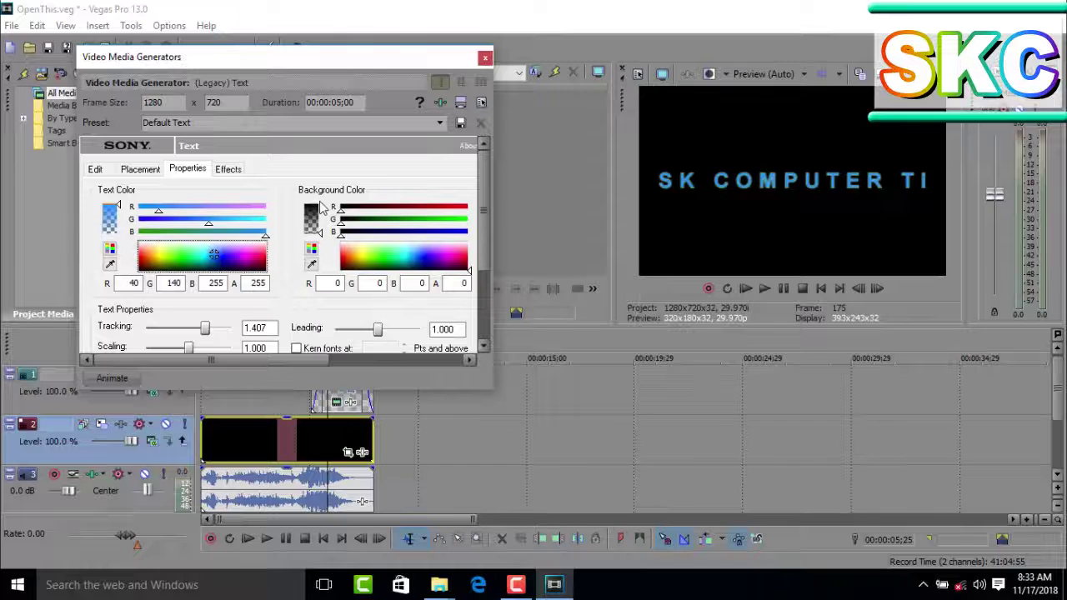
{"action": "left_click_drag", "start_coordinate": [368, 254], "coordinate": [342, 242]}
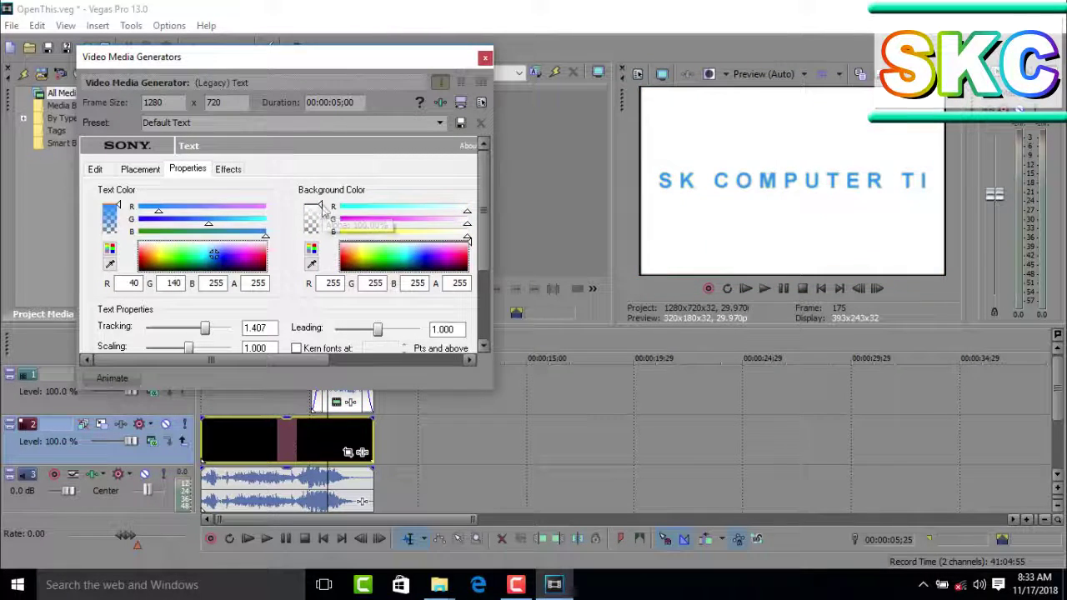
{"action": "left_click_drag", "start_coordinate": [320, 205], "coordinate": [319, 240]}
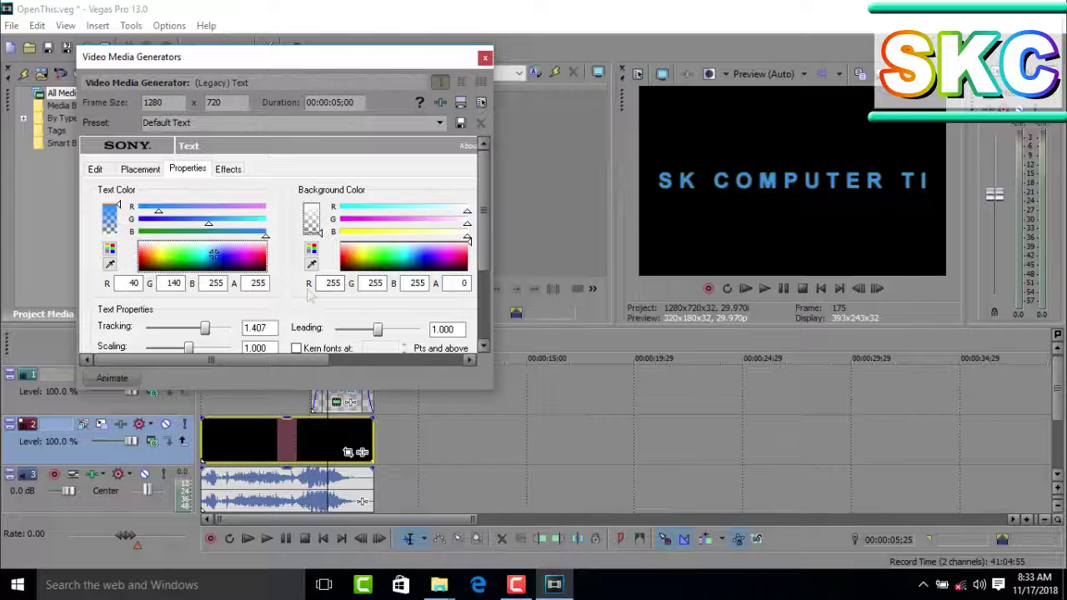
{"action": "scroll", "coordinate": [481, 209], "scroll_direction": "down", "scroll_amount": 1}
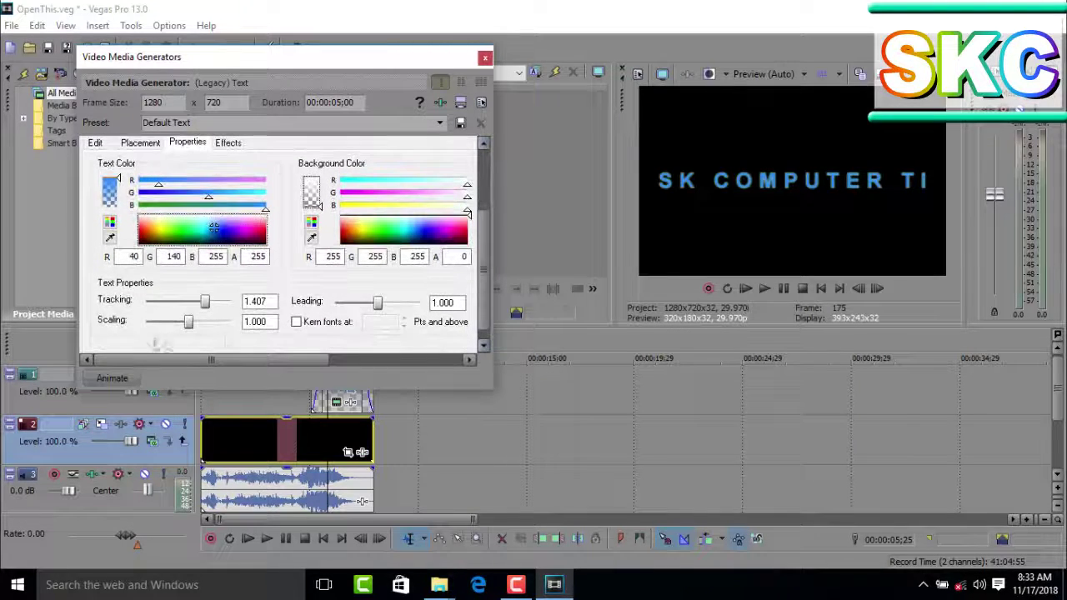
{"action": "mouse_move", "coordinate": [201, 307]}
{"action": "left_mouse_down"}
{"action": "mouse_move", "coordinate": [185, 312]}
{"action": "mouse_move", "coordinate": [212, 313]}
{"action": "mouse_move", "coordinate": [189, 324]}
{"action": "left_mouse_up"}
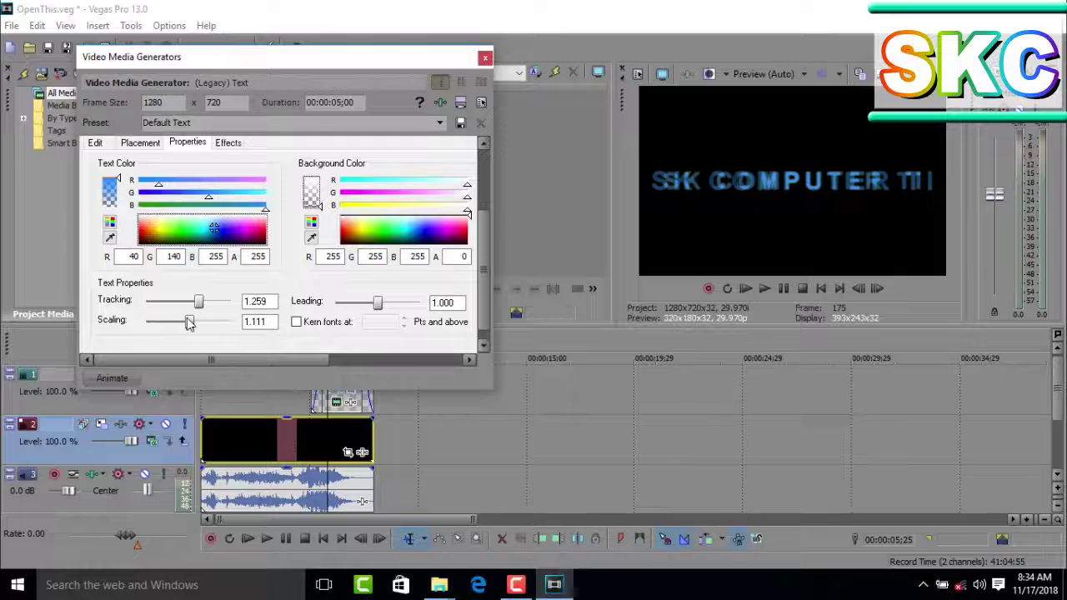
{"action": "left_click", "coordinate": [96, 144]}
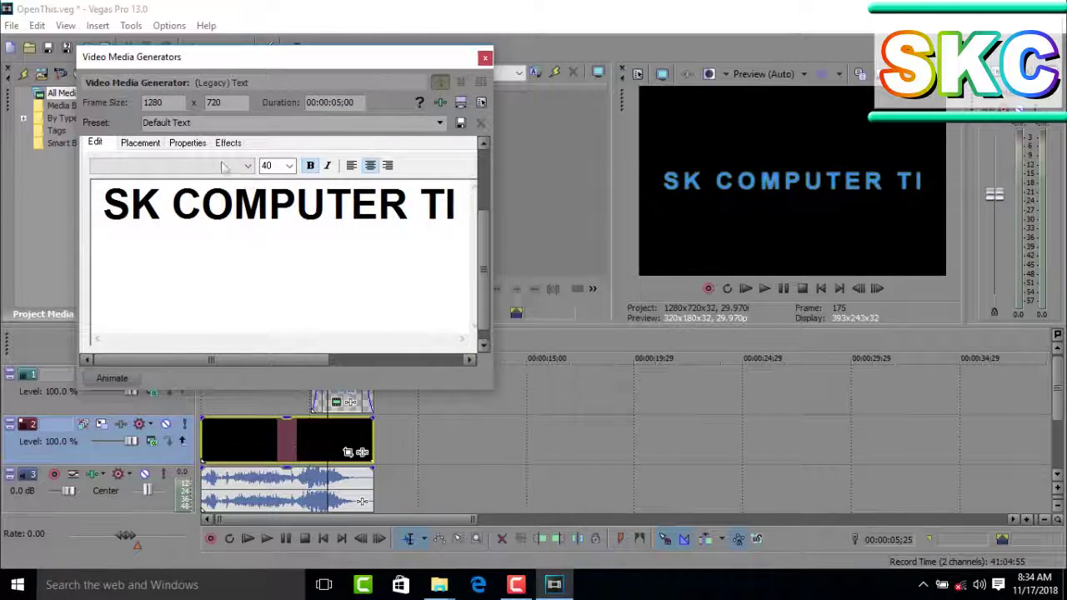
Set the yellow outline to feather 0.000 and width 0.300, with no shear, and add an unfeathered drop shadow
{"action": "left_click", "coordinate": [227, 143]}
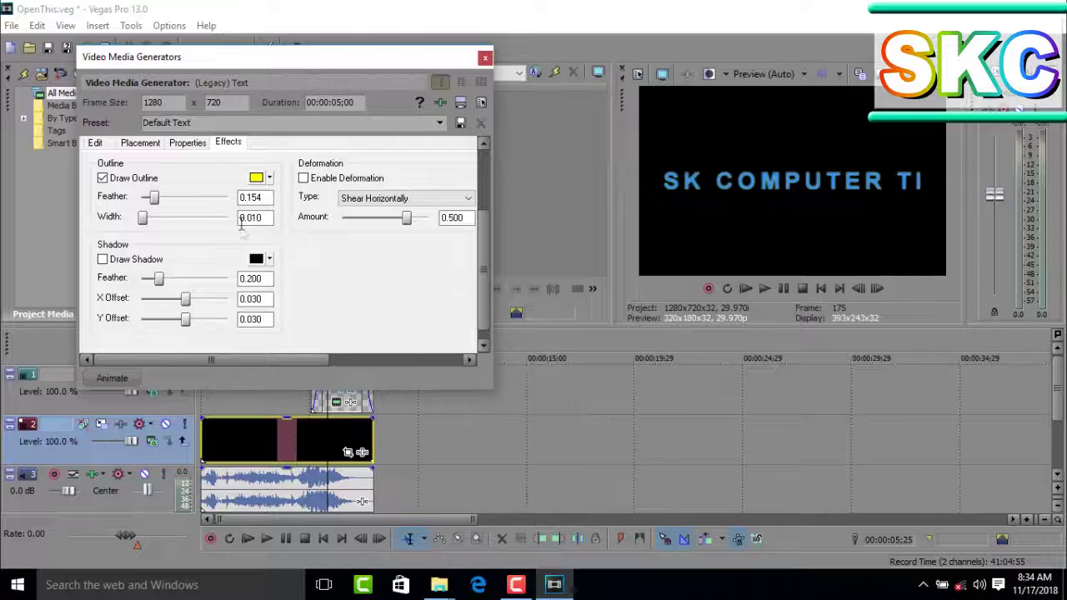
{"action": "mouse_move", "coordinate": [154, 197]}
{"action": "left_mouse_down"}
{"action": "mouse_move", "coordinate": [167, 205]}
{"action": "mouse_move", "coordinate": [137, 208]}
{"action": "mouse_move", "coordinate": [201, 218]}
{"action": "mouse_move", "coordinate": [142, 210]}
{"action": "left_mouse_up"}
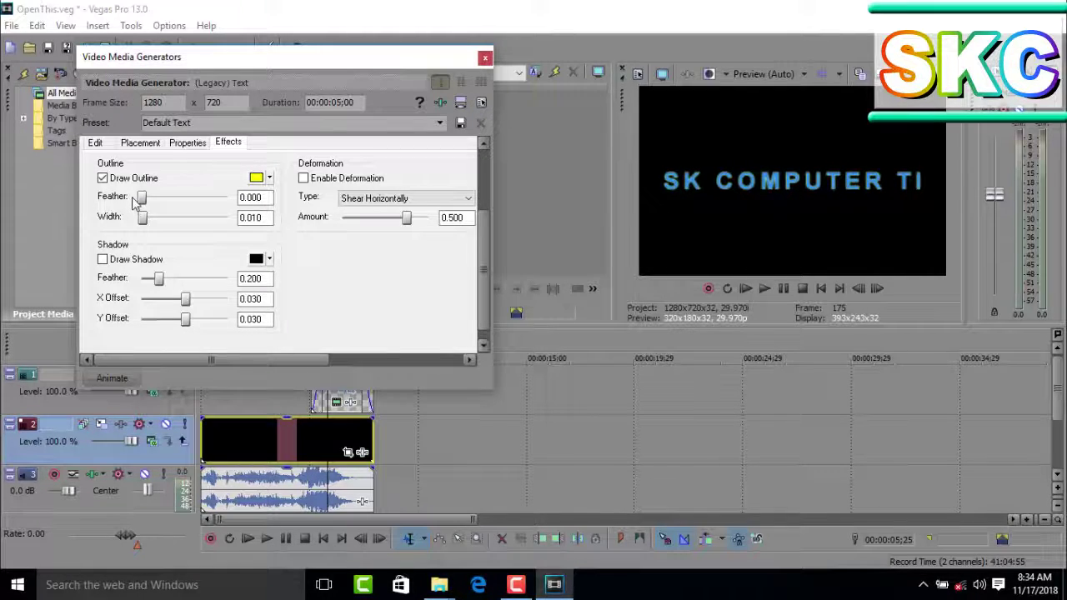
{"action": "left_click_drag", "start_coordinate": [143, 218], "coordinate": [169, 236]}
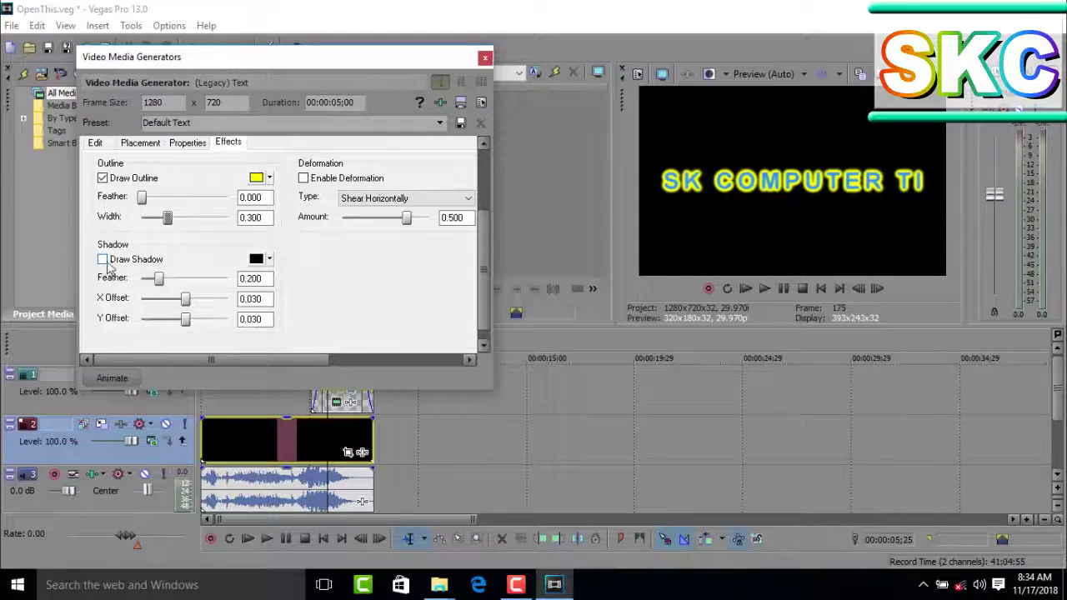
{"action": "left_click", "coordinate": [304, 179]}
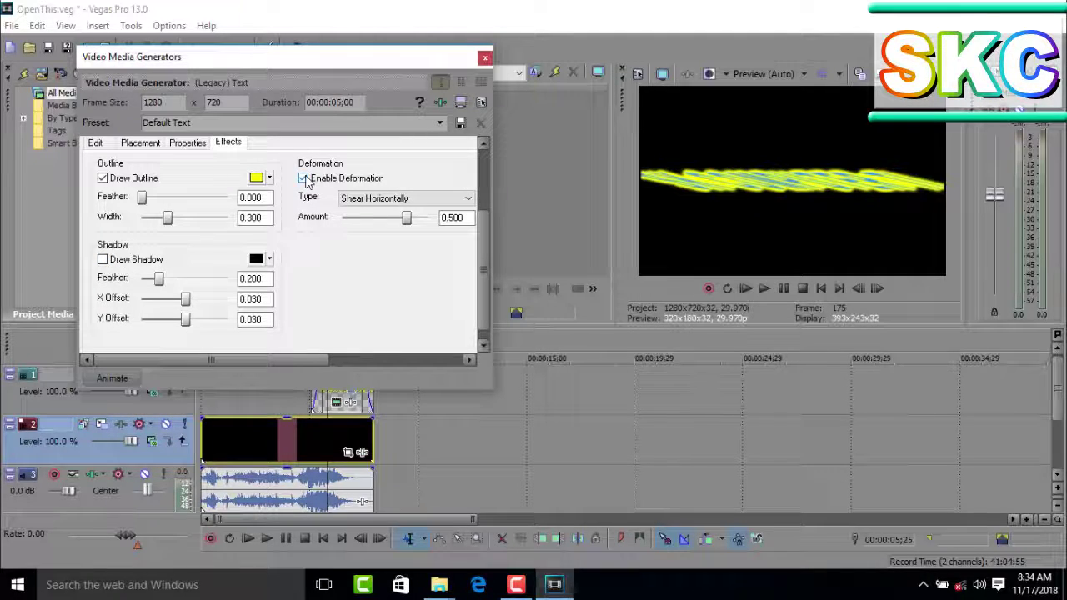
{"action": "left_click", "coordinate": [304, 178]}
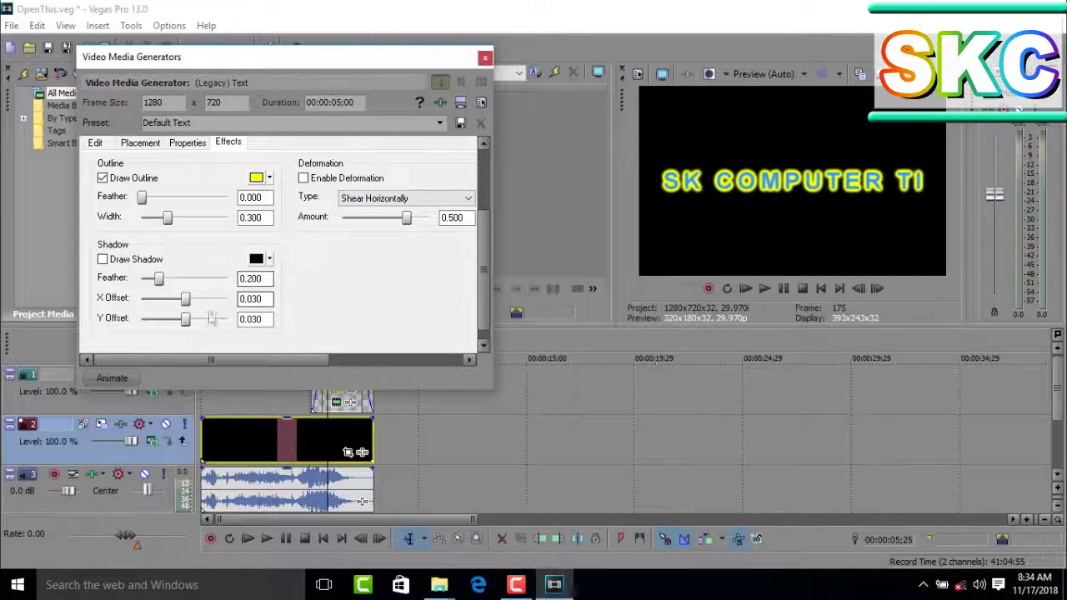
{"action": "left_click_drag", "start_coordinate": [159, 280], "coordinate": [140, 279]}
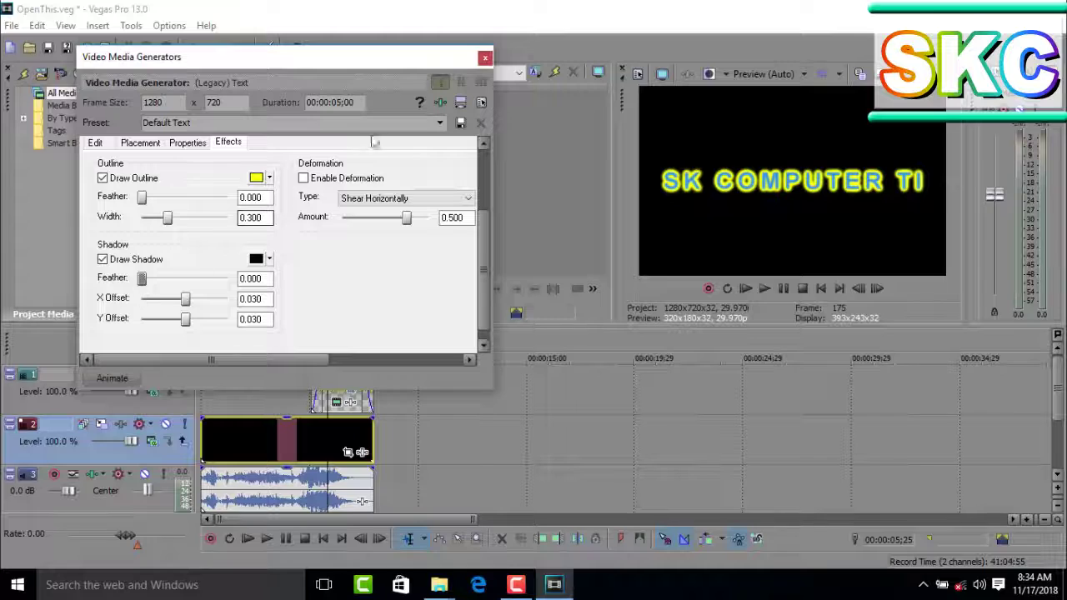
Close the text generator and play the project through to check the blue, yellow-outlined title
{"action": "left_click", "coordinate": [484, 59]}
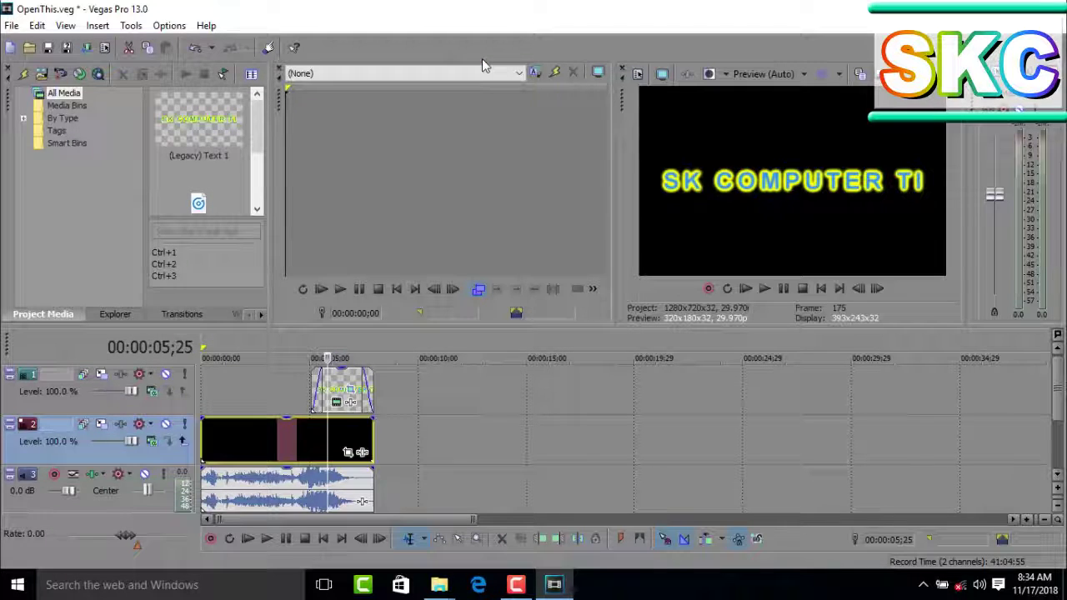
{"action": "left_click", "coordinate": [745, 288]}
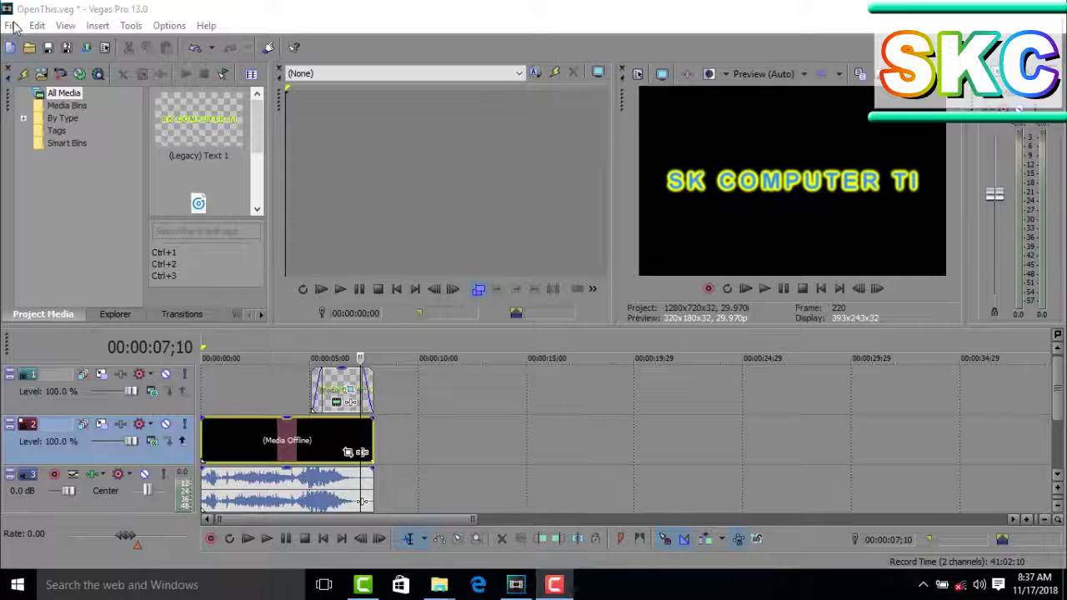
{"action": "left_click", "coordinate": [11, 25]}
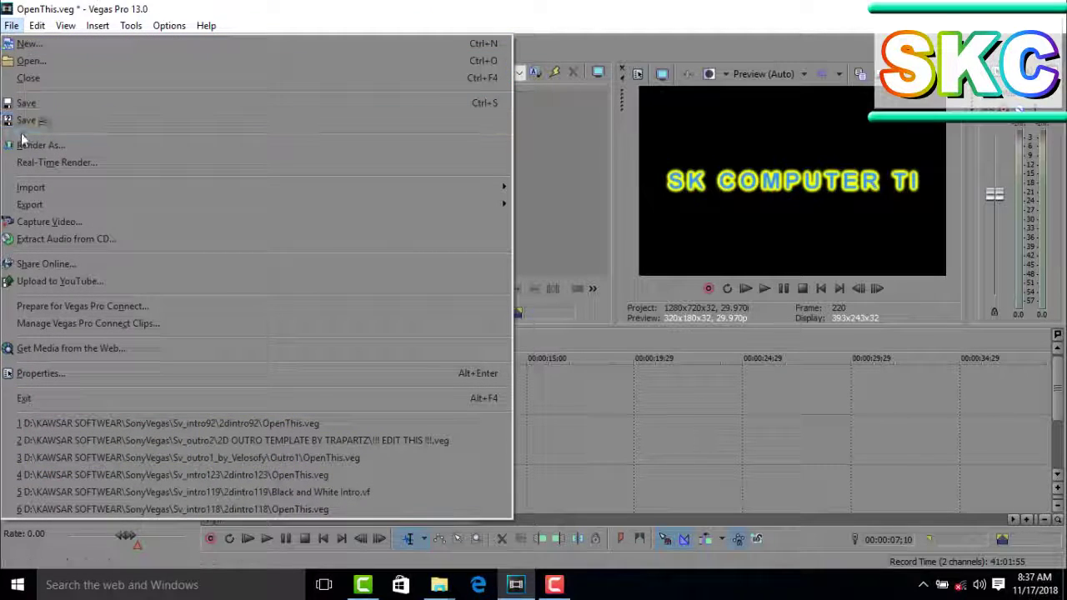
In Render As, keep the 8 Mbps HD 1080-30p Windows Media Video template
{"action": "left_click", "coordinate": [47, 148]}
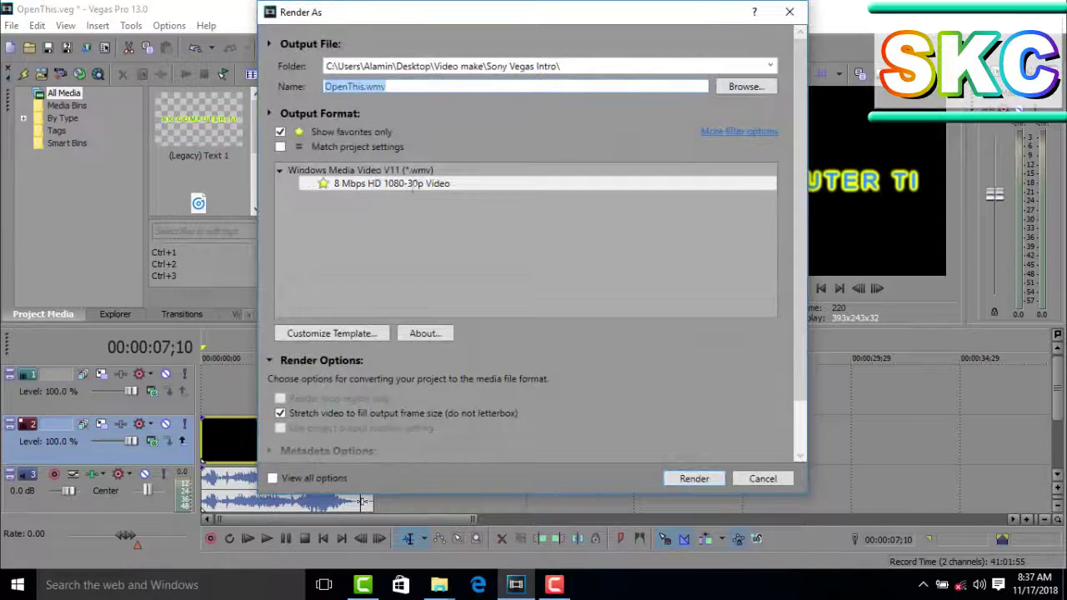
{"action": "left_click", "coordinate": [280, 132]}
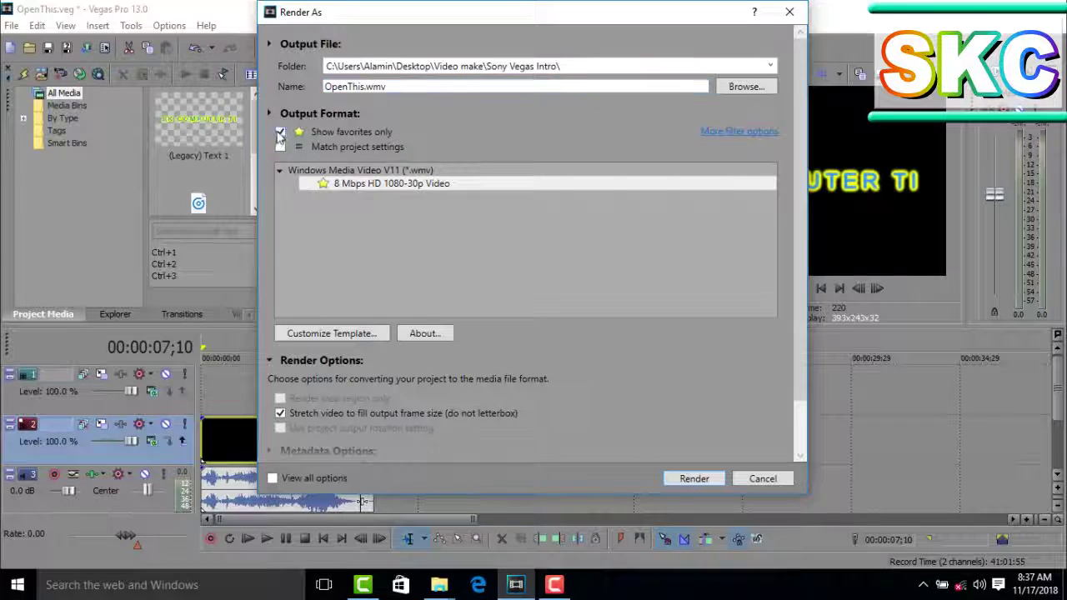
{"action": "left_click_drag", "start_coordinate": [770, 213], "coordinate": [770, 287]}
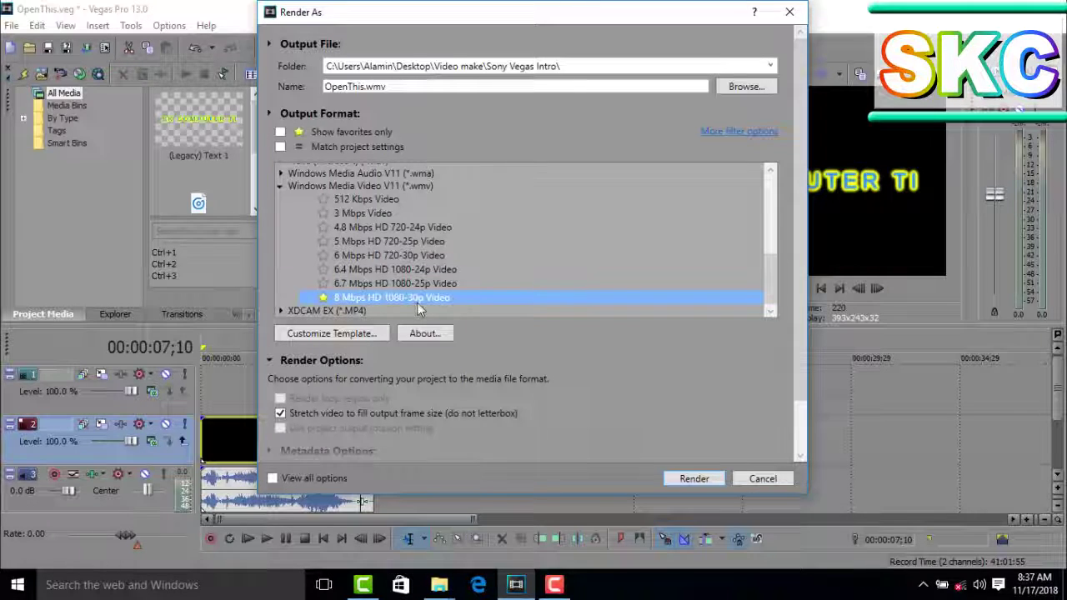
{"action": "left_click", "coordinate": [281, 132]}
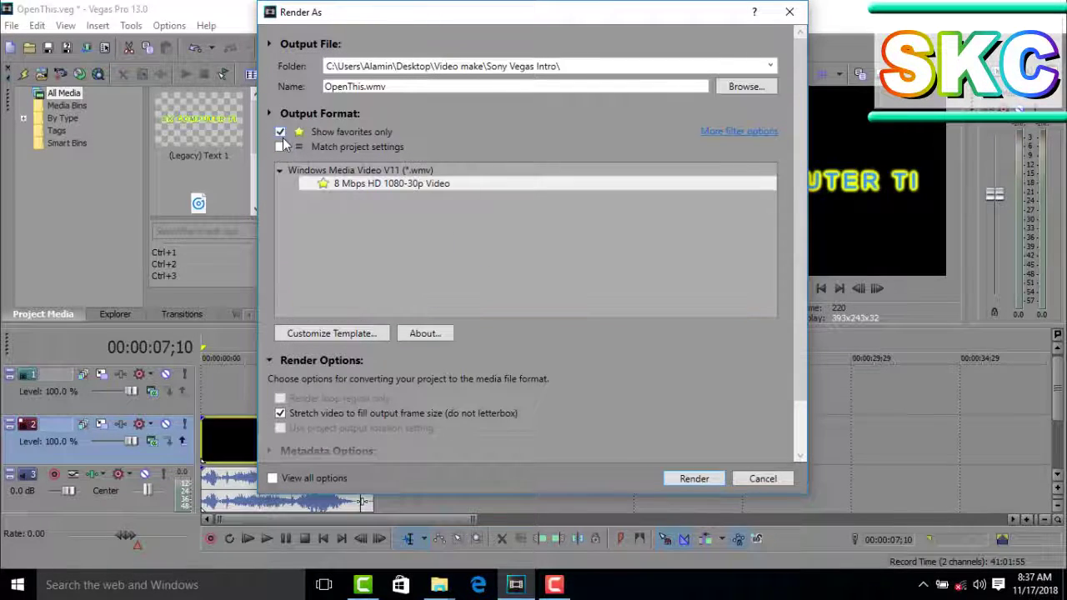
Render OpenThis.wmv to the Desktop rather than overwriting the existing file
{"action": "left_click", "coordinate": [691, 482]}
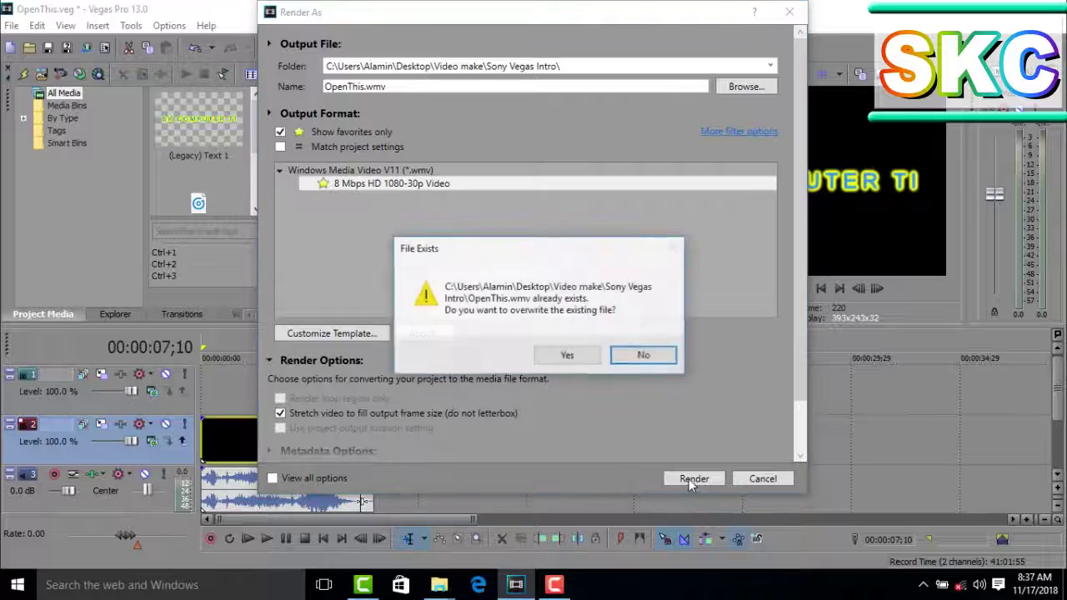
{"action": "left_click", "coordinate": [624, 355]}
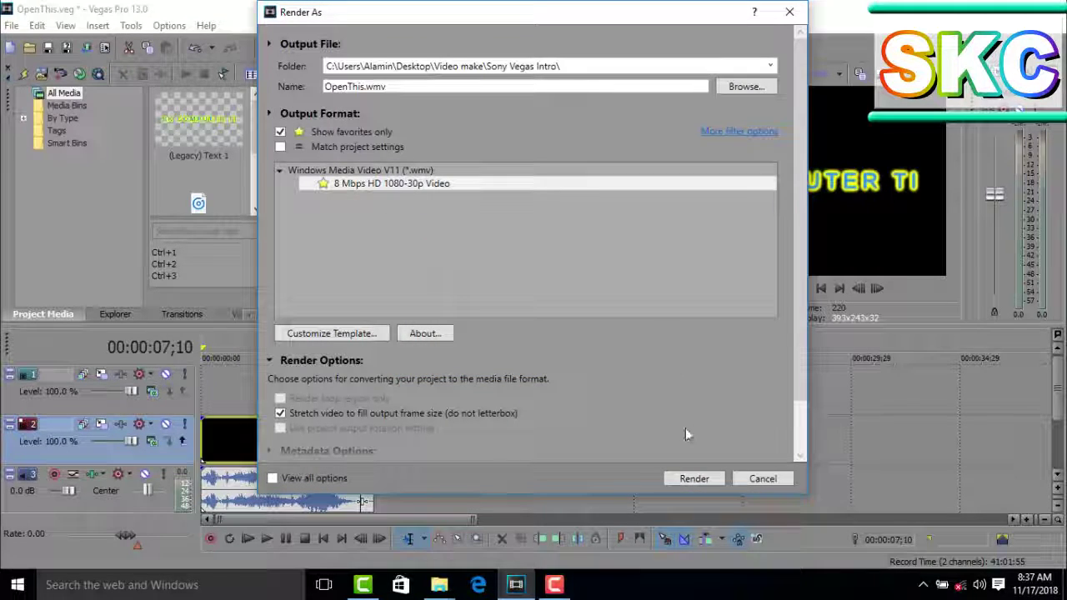
{"action": "left_click", "coordinate": [730, 88]}
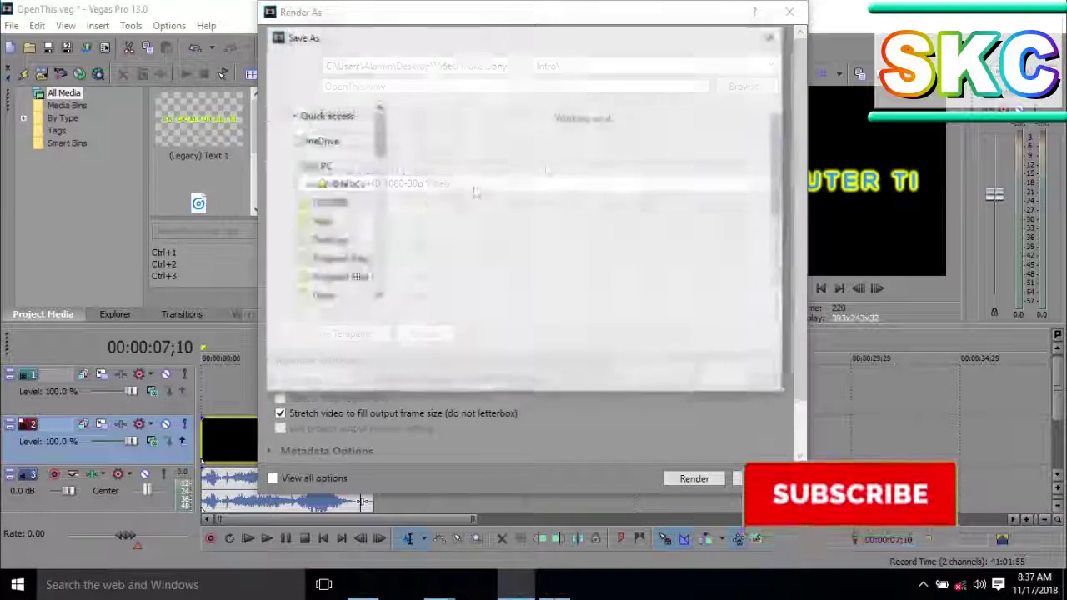
{"action": "left_click", "coordinate": [337, 297]}
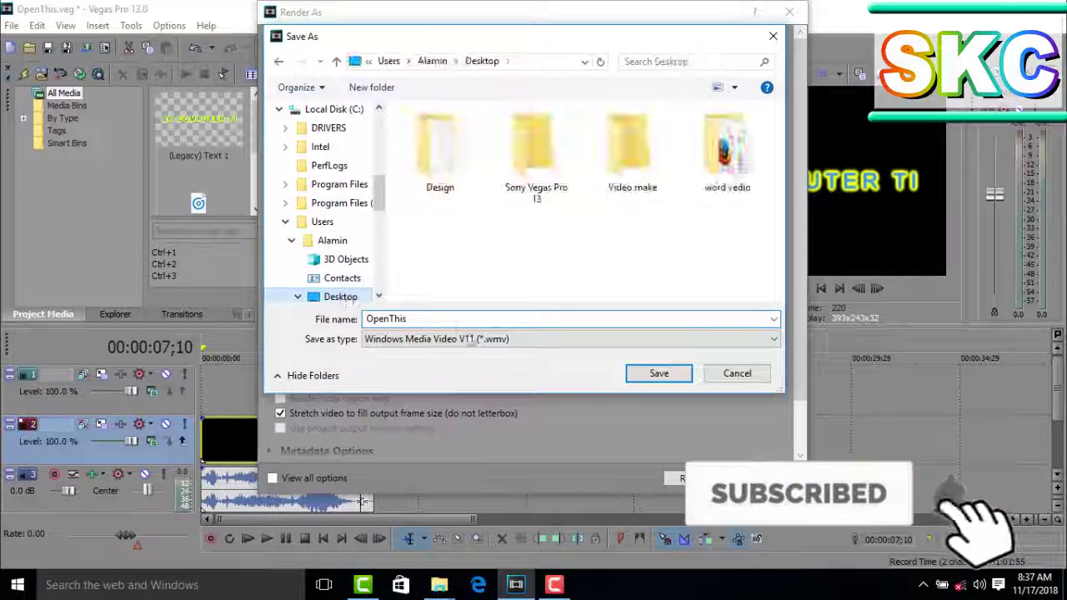
{"action": "left_click", "coordinate": [655, 374]}
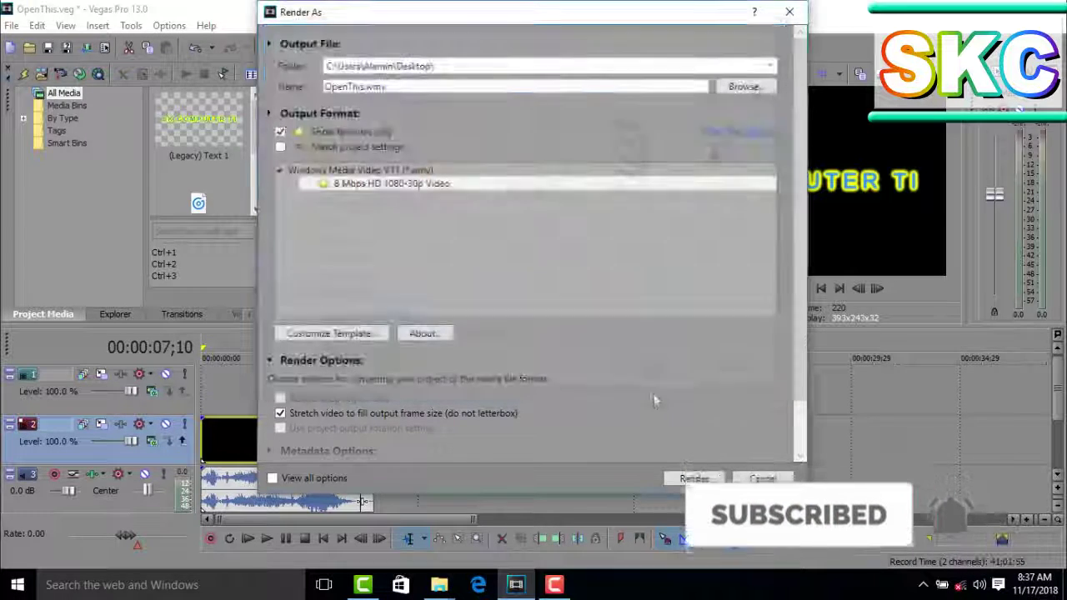
{"action": "left_click", "coordinate": [671, 480]}
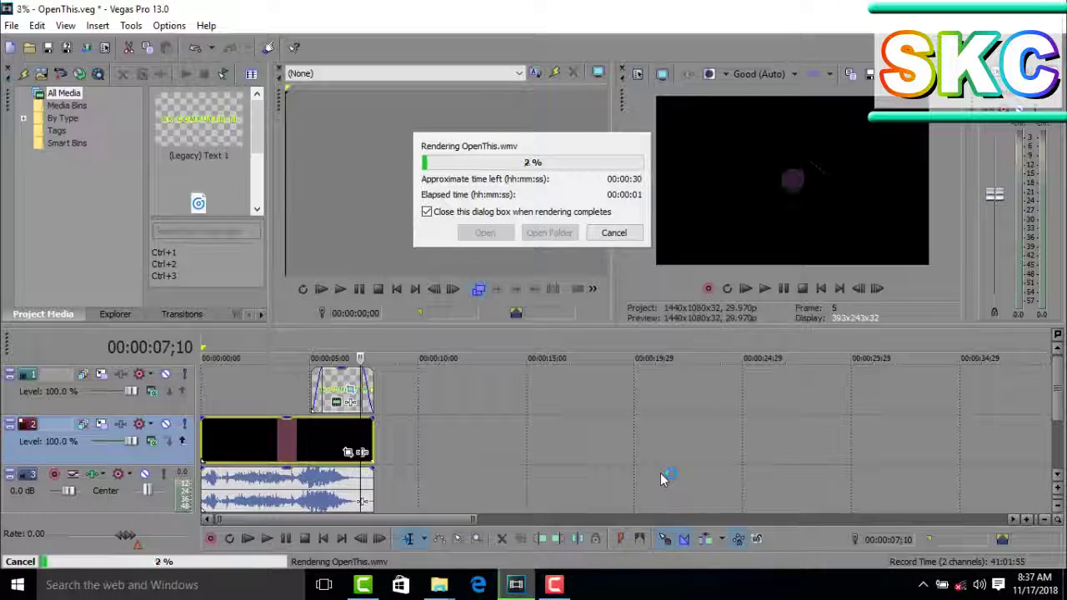